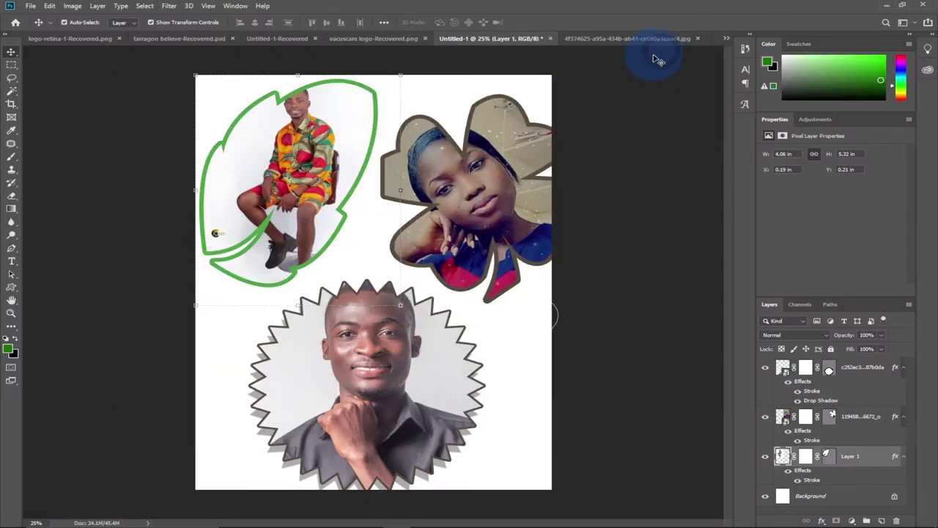
Nudge the clover-framed photo slightly and select the leaf, starburst and clover portrait layers in turn
left_click(635, 211)
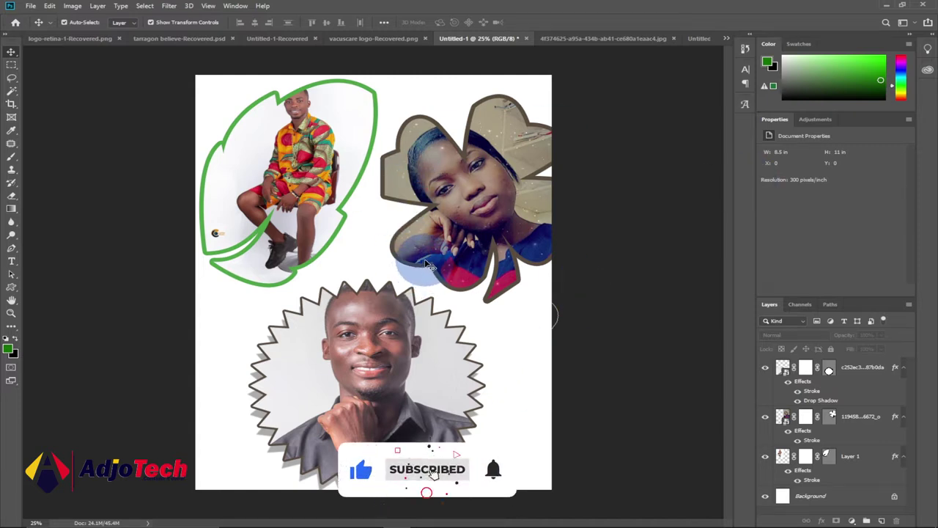
left_click_drag(432, 251, 482, 212)
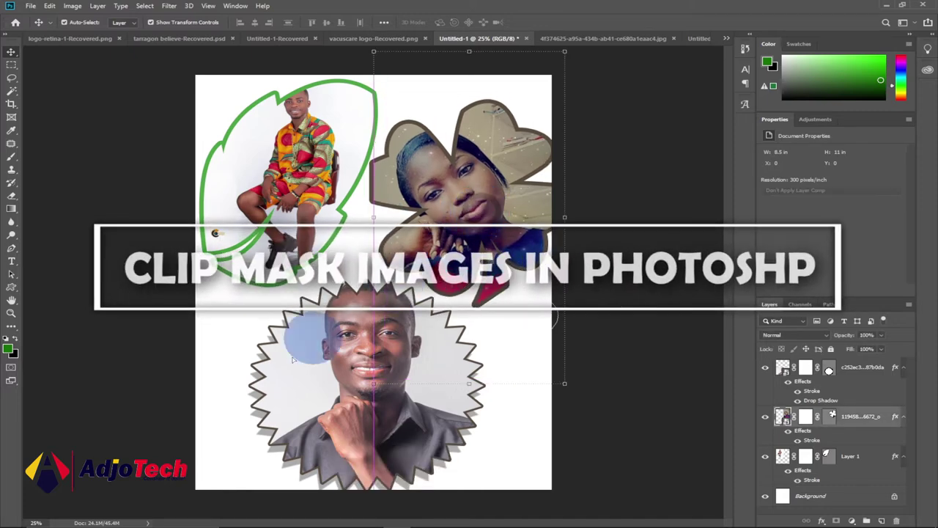
left_click(296, 378)
left_click(285, 171)
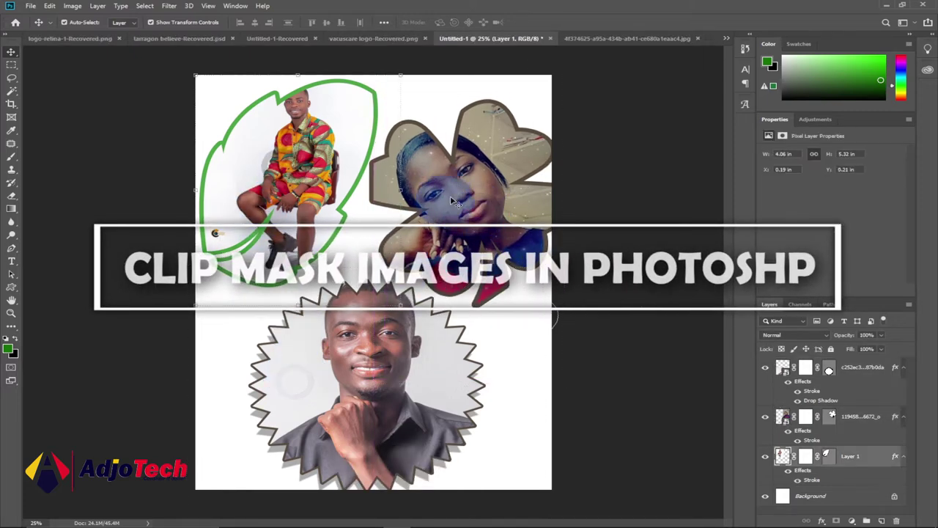
left_click(348, 378)
left_click(464, 215)
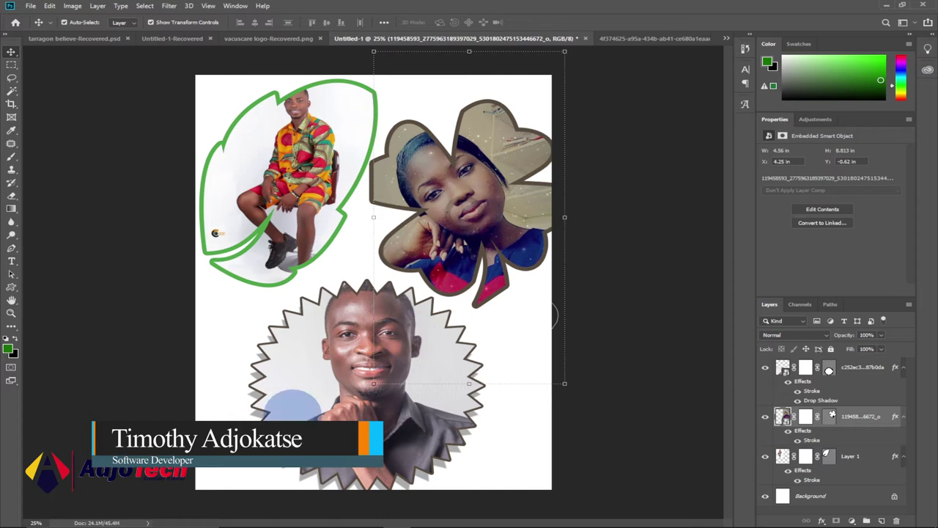
left_click(308, 403)
left_click(271, 191)
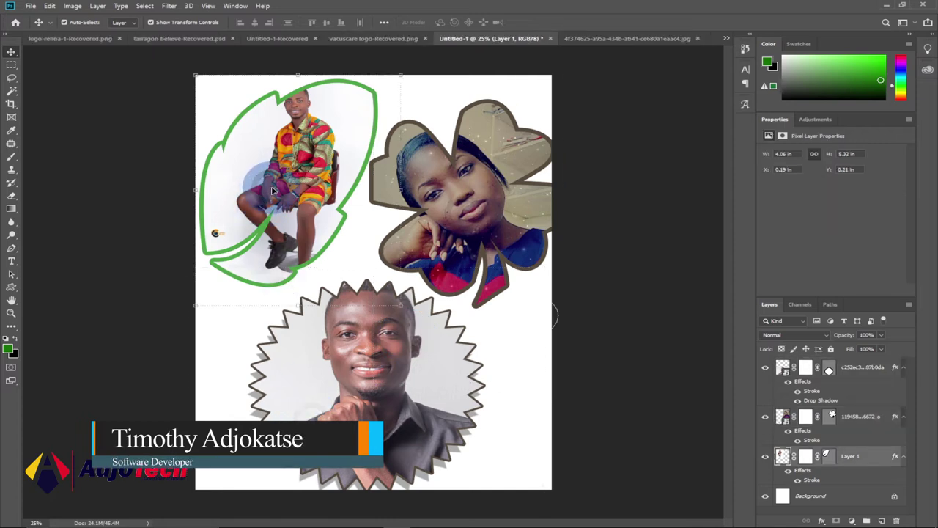
Cycle through the collage's portrait layers again, then switch to the seated-man photo document
left_click(455, 223)
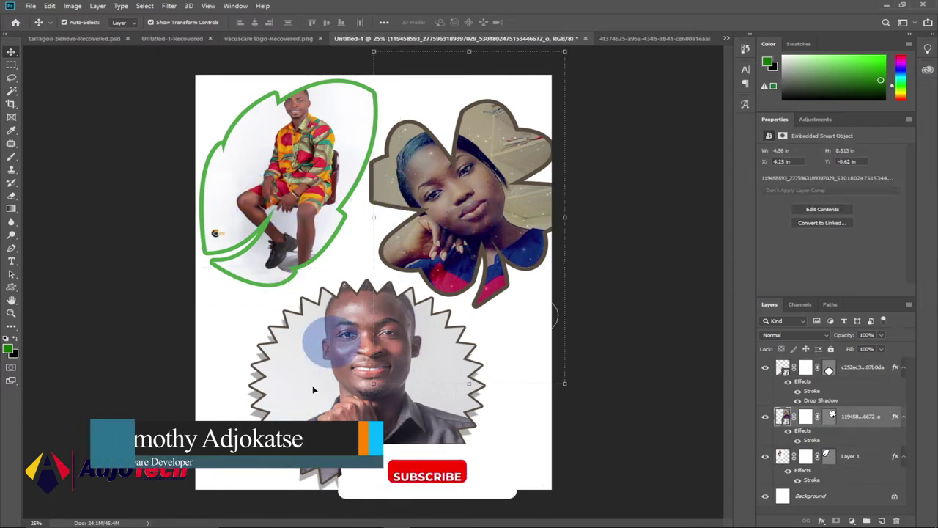
left_click(323, 341)
left_click(294, 183)
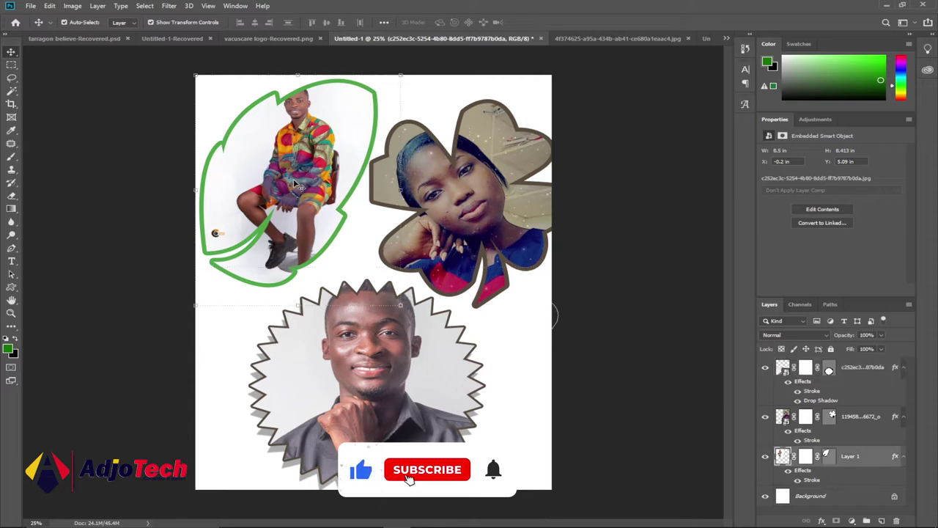
left_click(477, 194)
left_click(376, 405)
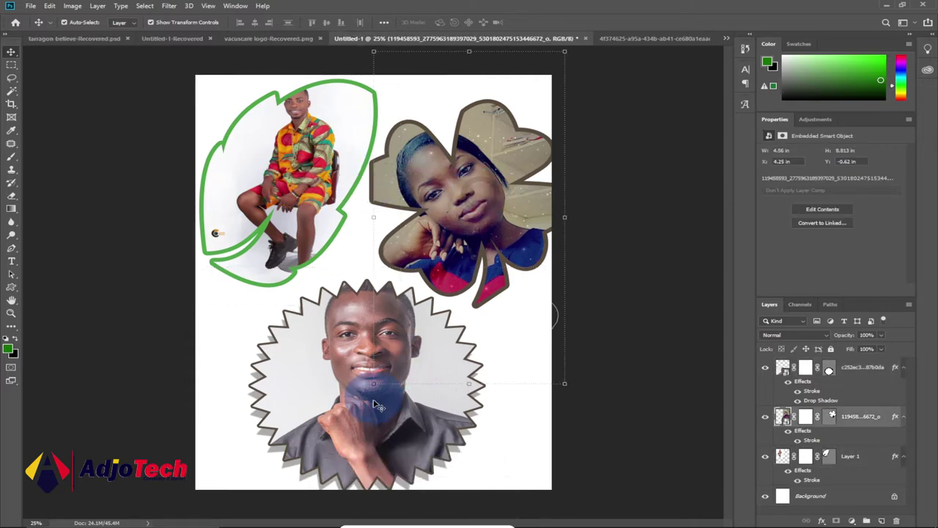
left_click(314, 192)
left_click(440, 184)
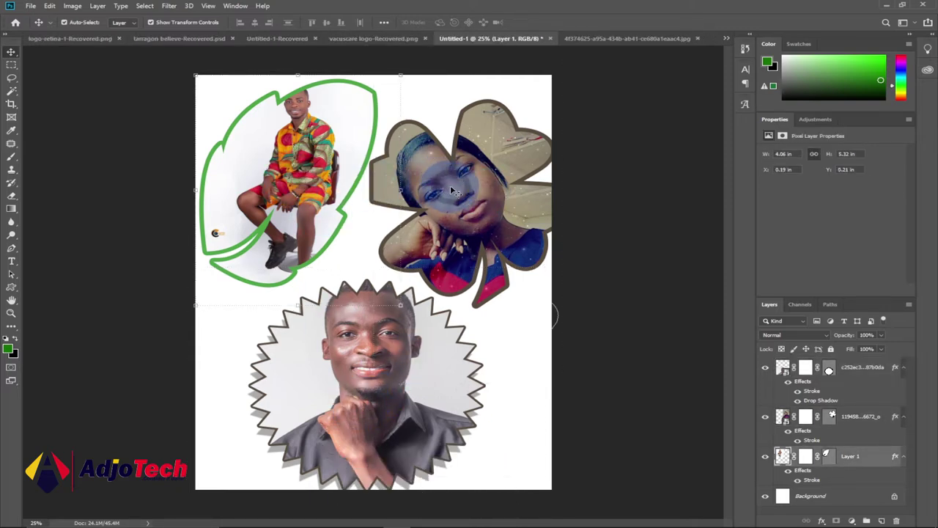
left_click(618, 107)
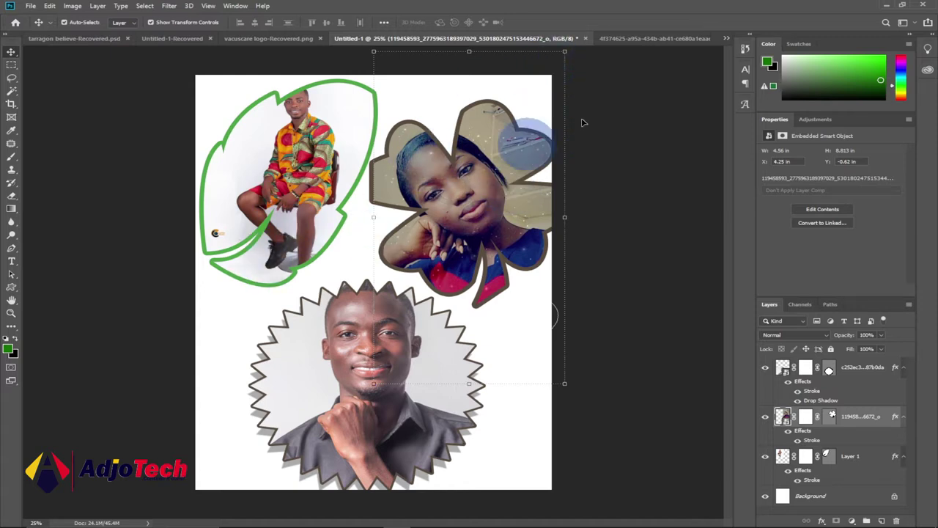
left_click(662, 39)
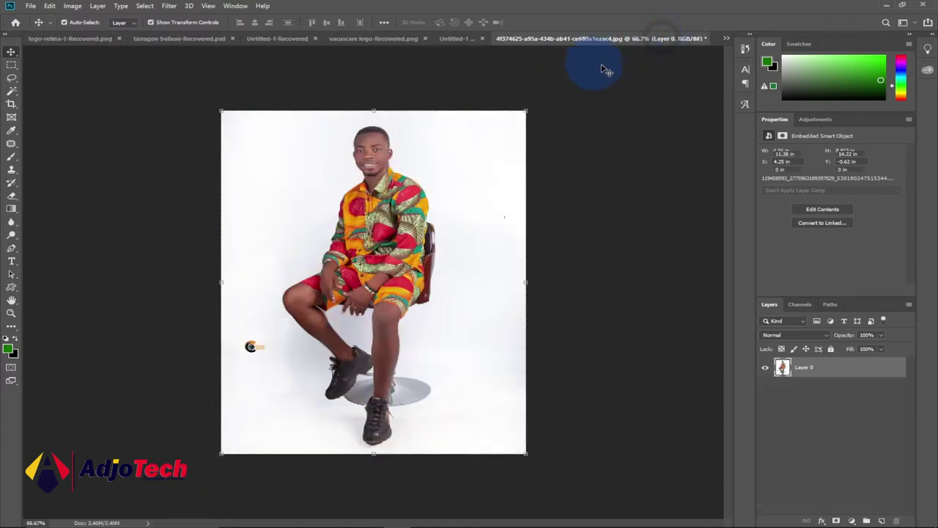
Switch to the blank 11 × 8.5 in Untitled-2 page and dismiss the New Document dialog
left_click(726, 39)
left_click(588, 130)
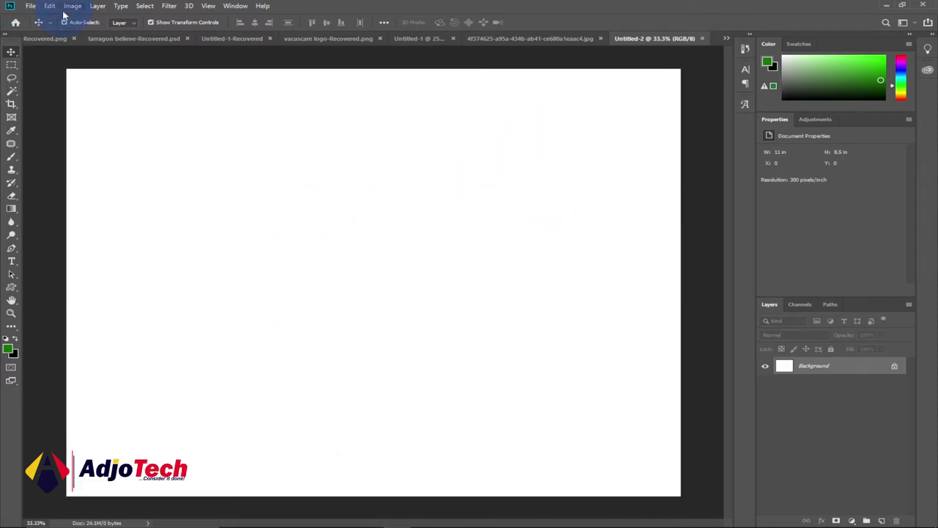
left_click(30, 6)
left_click(40, 16)
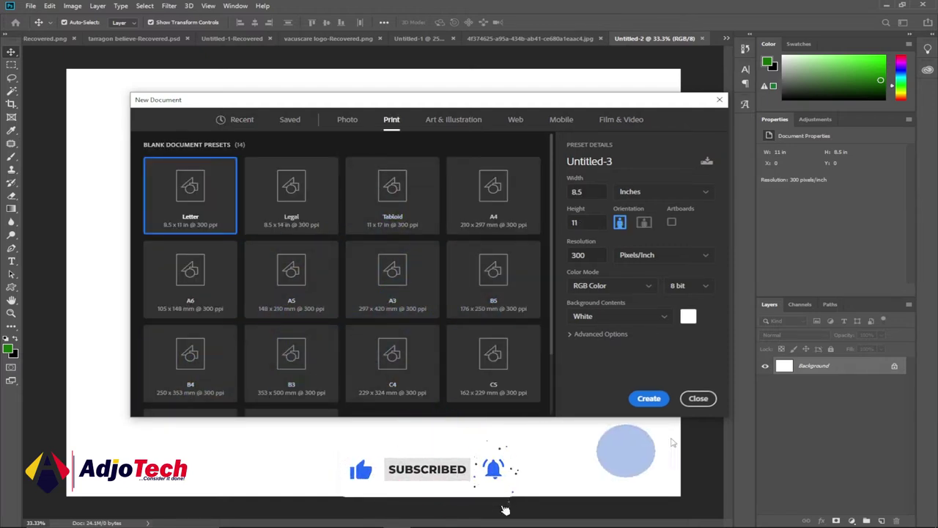
left_click(697, 399)
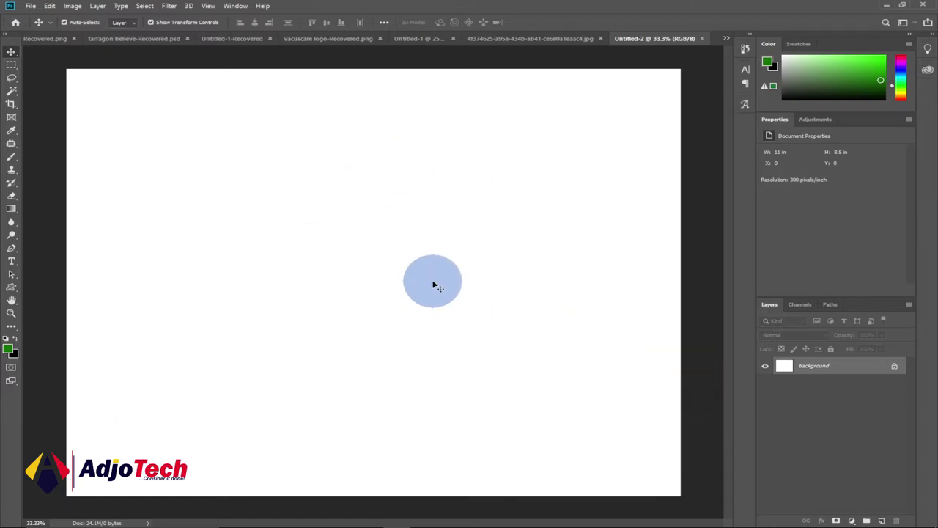
Drag the grey-shirt portrait from File Explorer's Pictures folder onto the Untitled-2 canvas
mouse_move(391, 517)
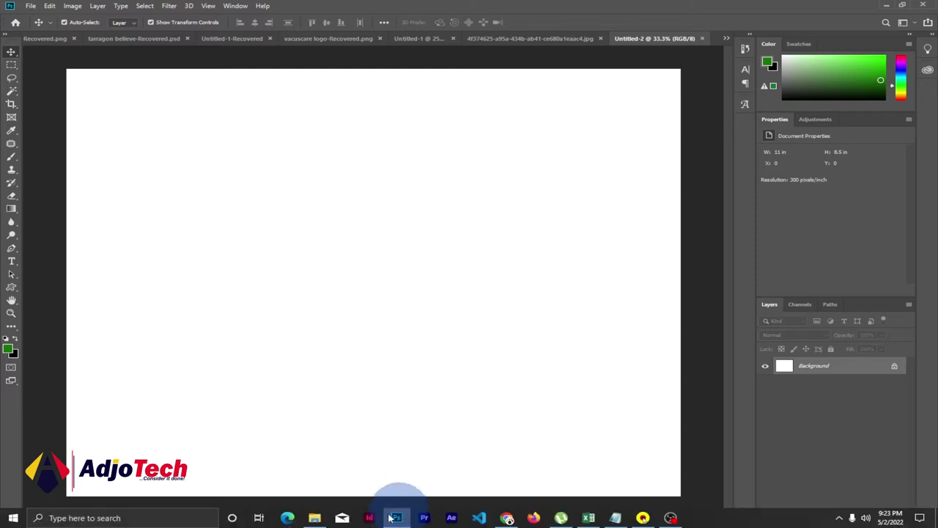
left_click(315, 518)
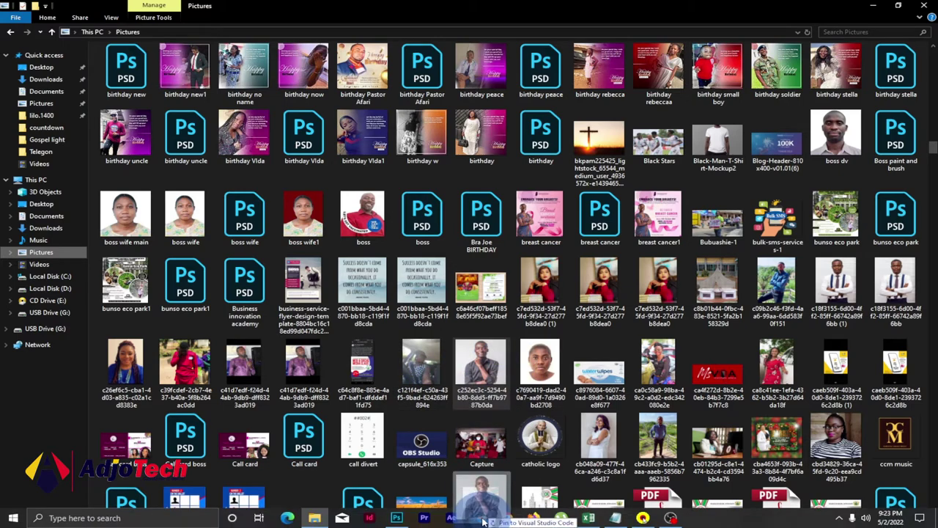
left_click(397, 518)
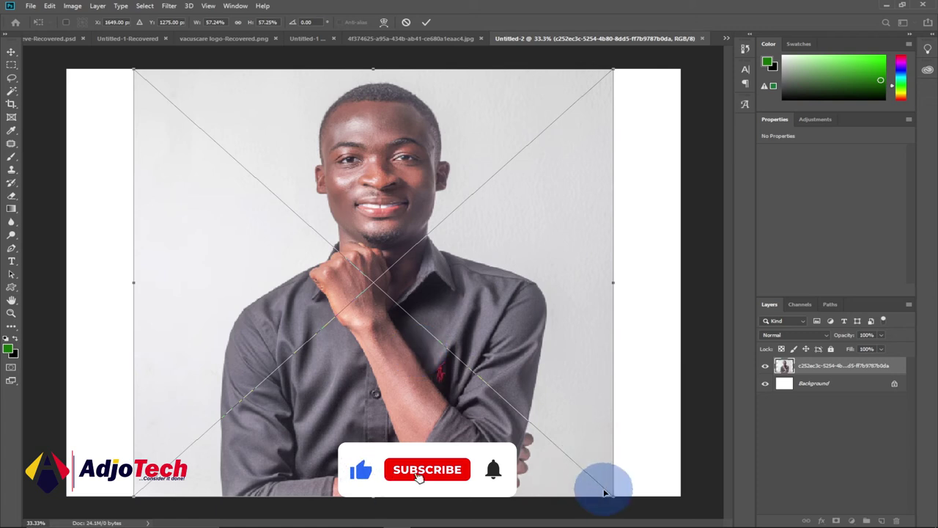
Scale the portrait to about 4.09 × 4.05 in and place it at X 4.36, Y 0.77 in
left_click_drag(611, 497, 345, 262)
left_click_drag(277, 202, 436, 234)
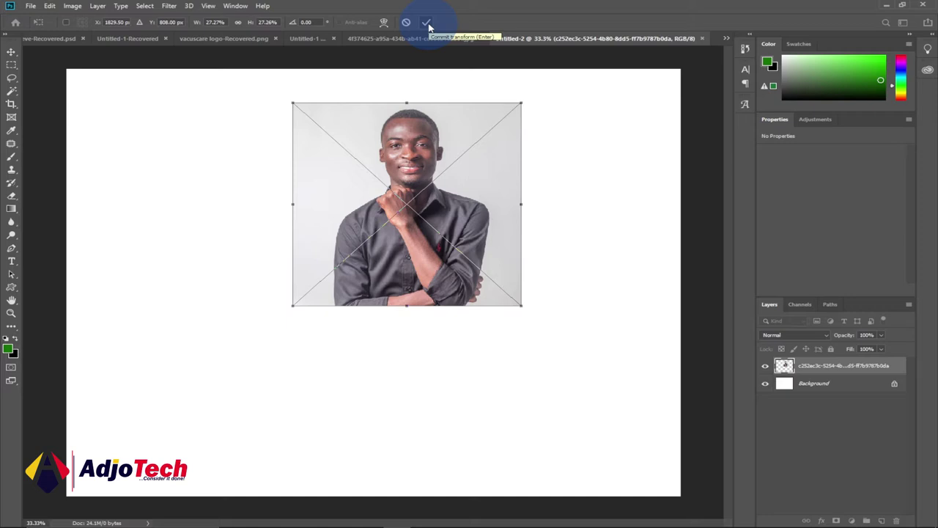
left_click(423, 23)
left_click_drag(398, 209, 361, 229)
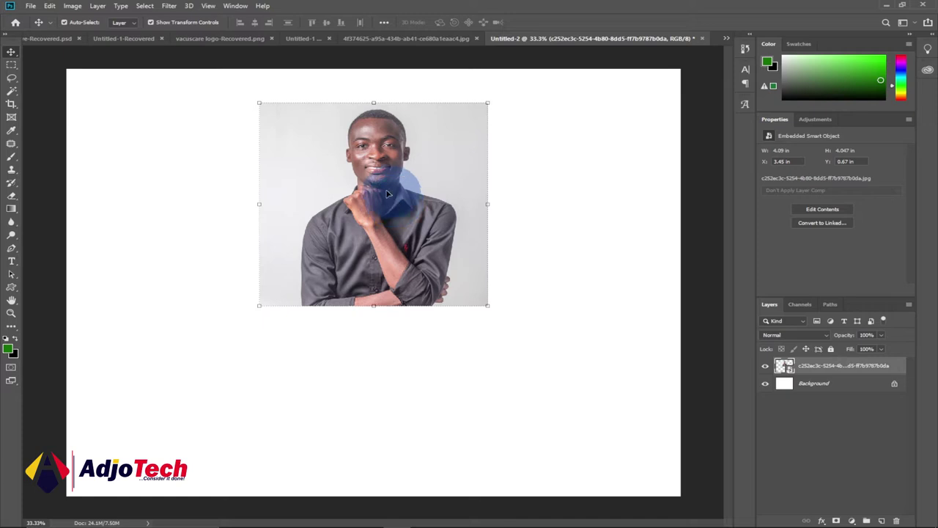
left_click_drag(403, 185, 437, 183)
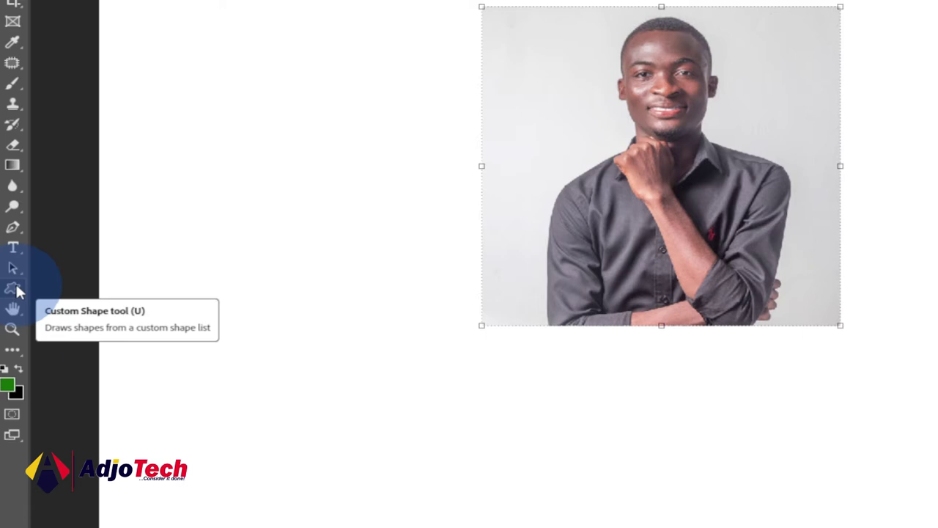
Draw a Shift-constrained ellipse around the man's head and torso and reposition the portrait beneath it
left_click(18, 292)
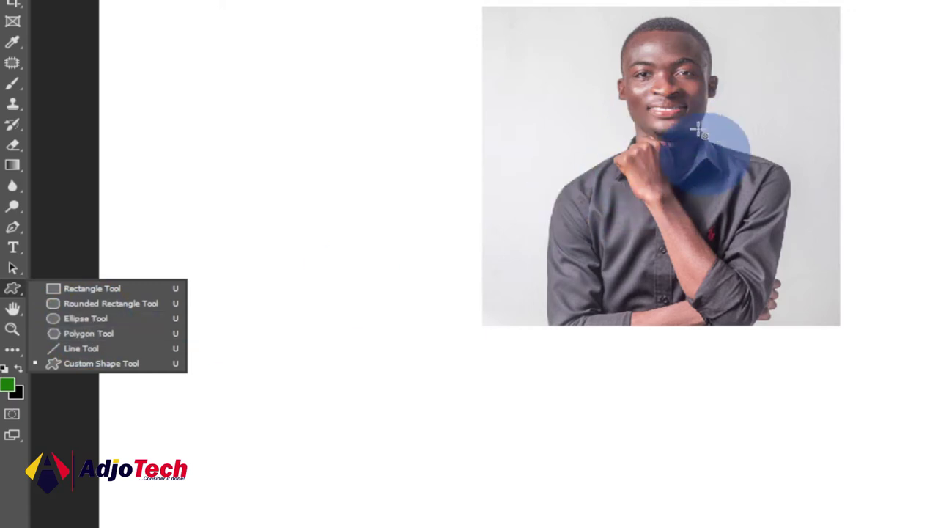
left_click(90, 318)
left_click_drag(531, 33, 799, 297)
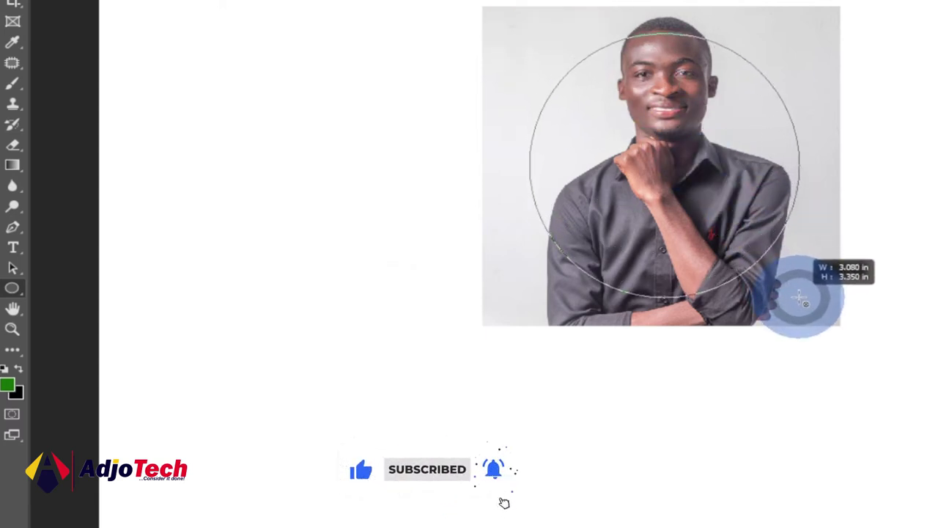
key("shift")
left_click_drag(802, 297, 869, 360)
left_click_drag(694, 139, 704, 163)
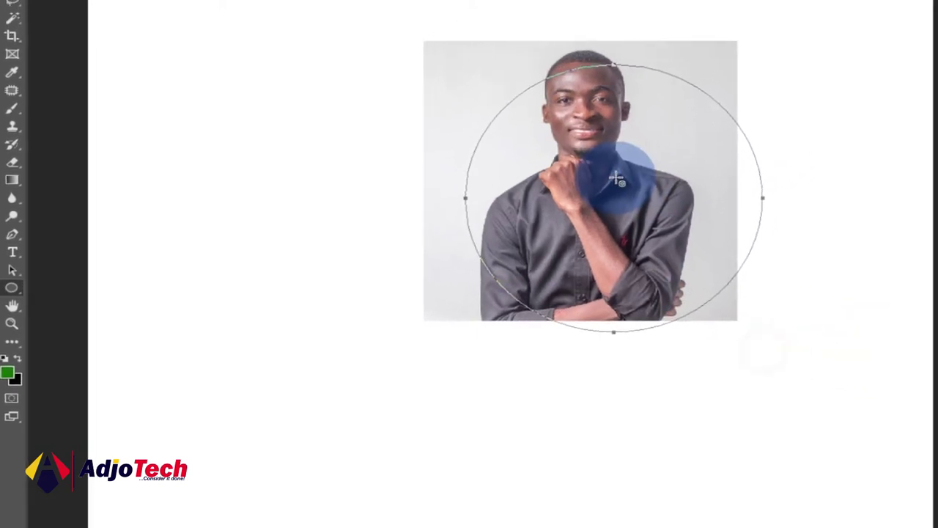
left_click_drag(618, 179, 579, 156)
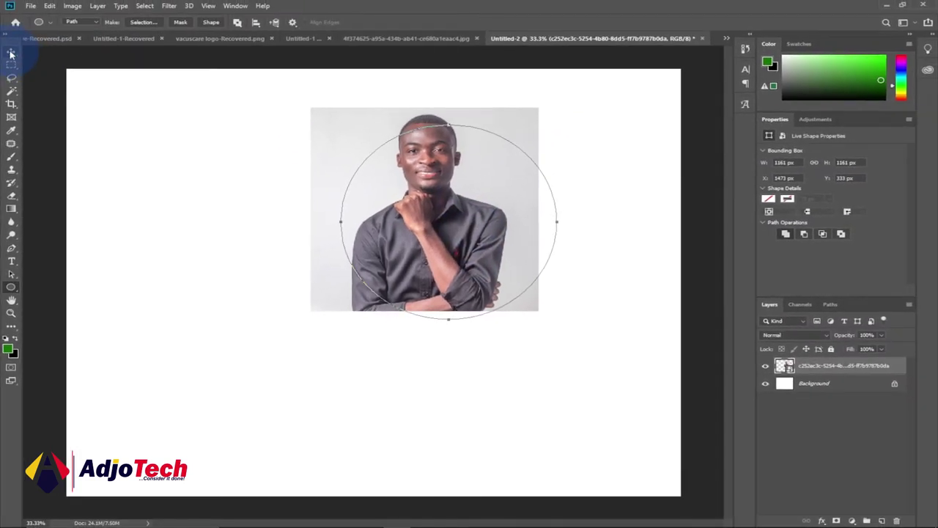
left_click(11, 52)
left_click_drag(387, 193, 463, 219)
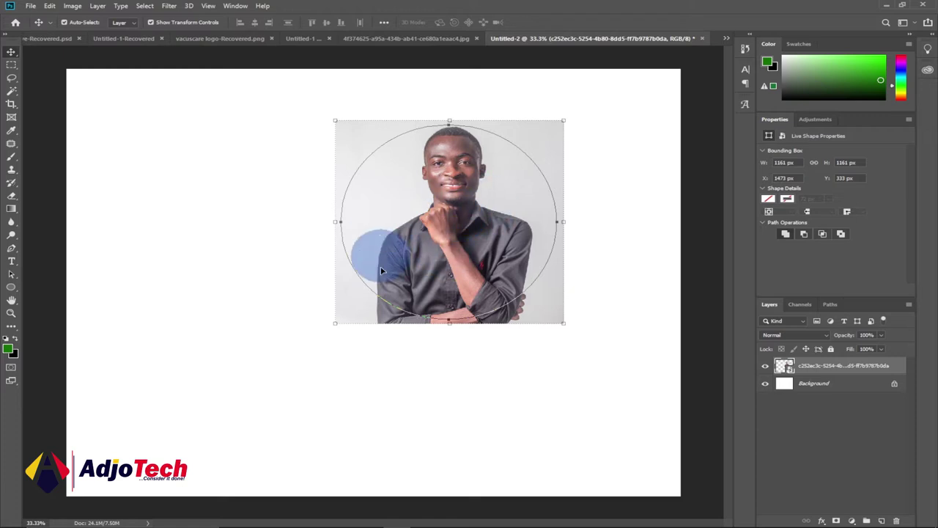
Draw a filled circle with the Ellipse Tool in Shape mode, then undo it with Ctrl+Z
left_click(13, 291)
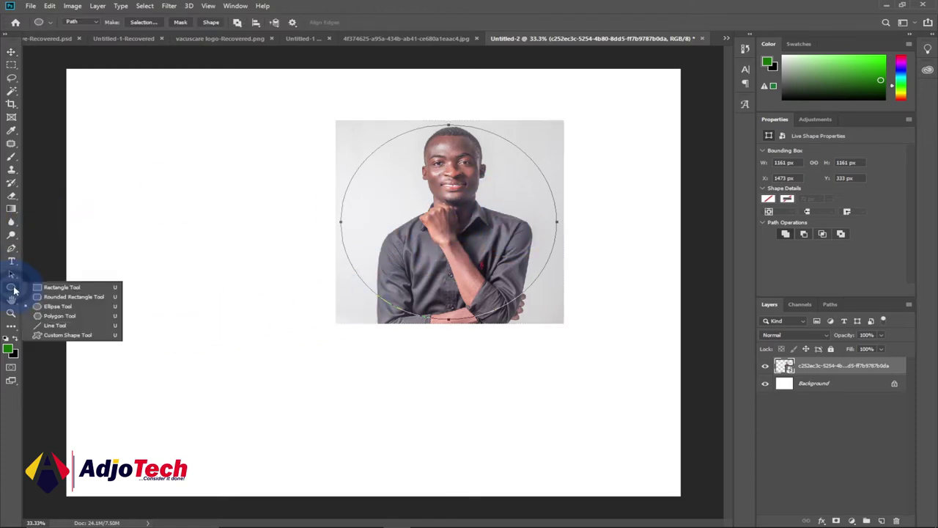
left_click(62, 307)
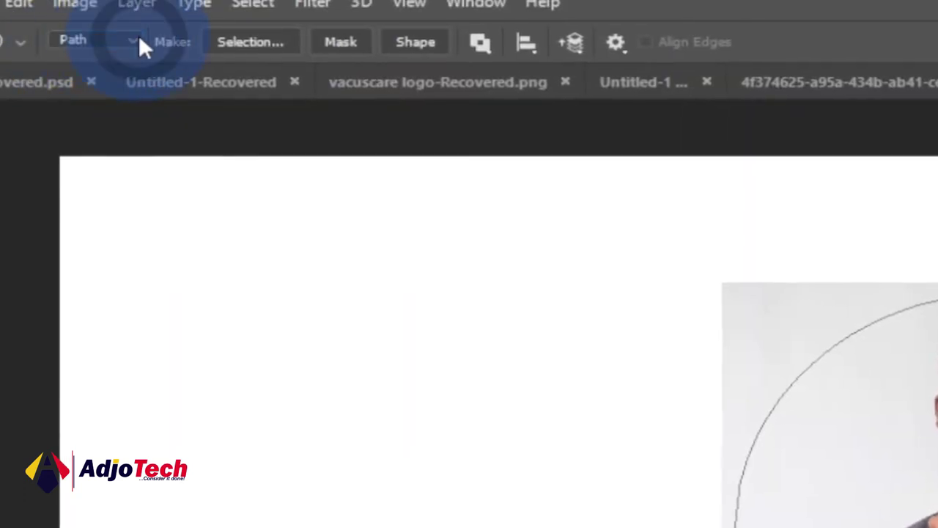
left_click(100, 23)
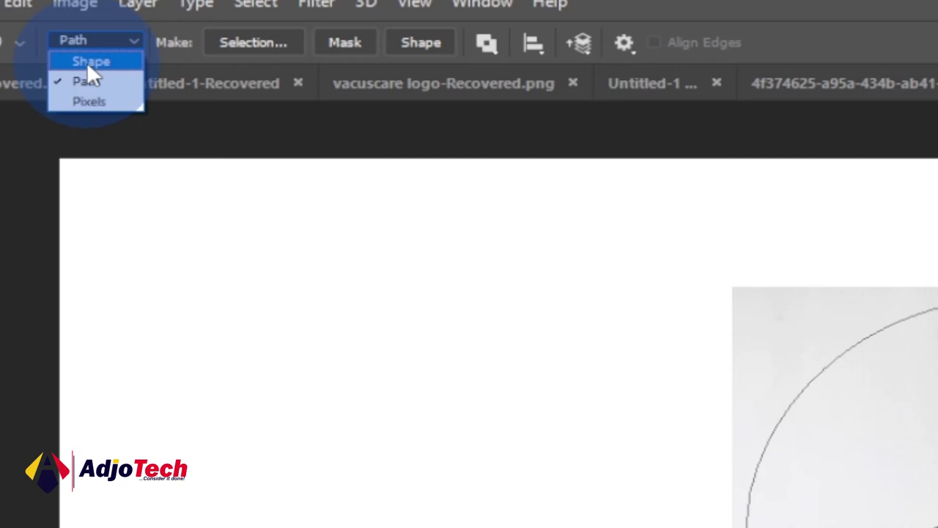
left_click(96, 60)
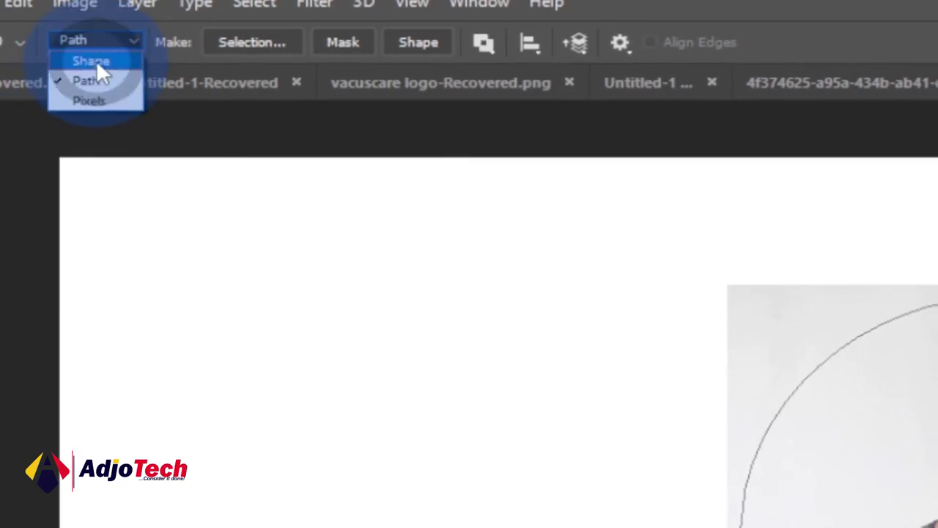
left_click_drag(750, 299, 937, 527)
key("shift")
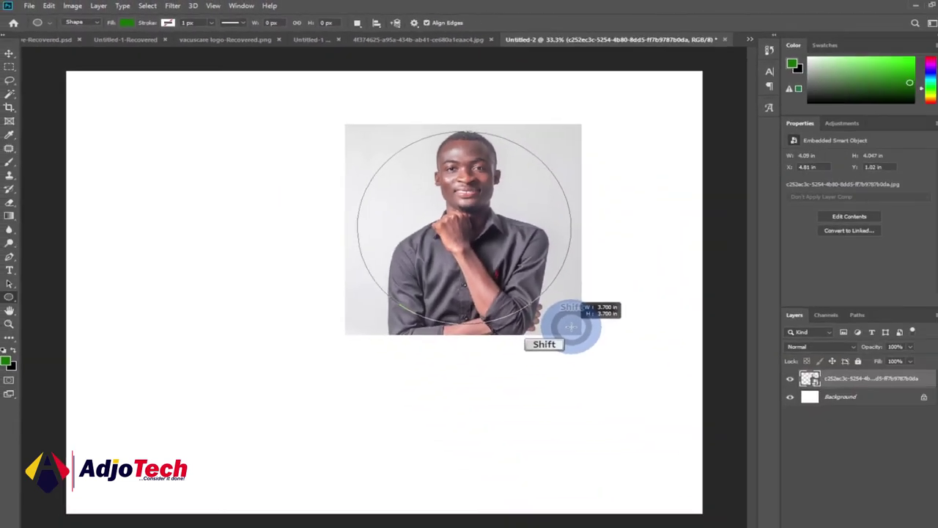
left_click_drag(571, 326, 571, 325)
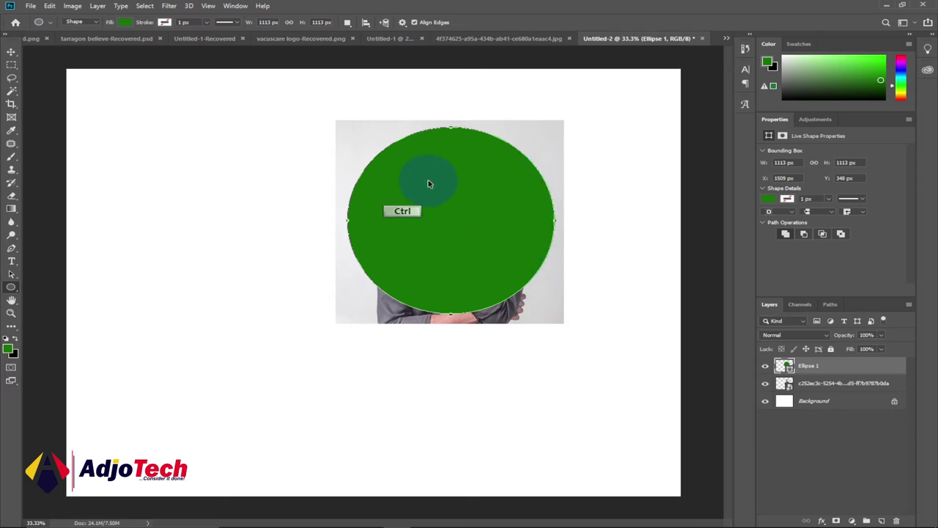
key("ctrl+z")
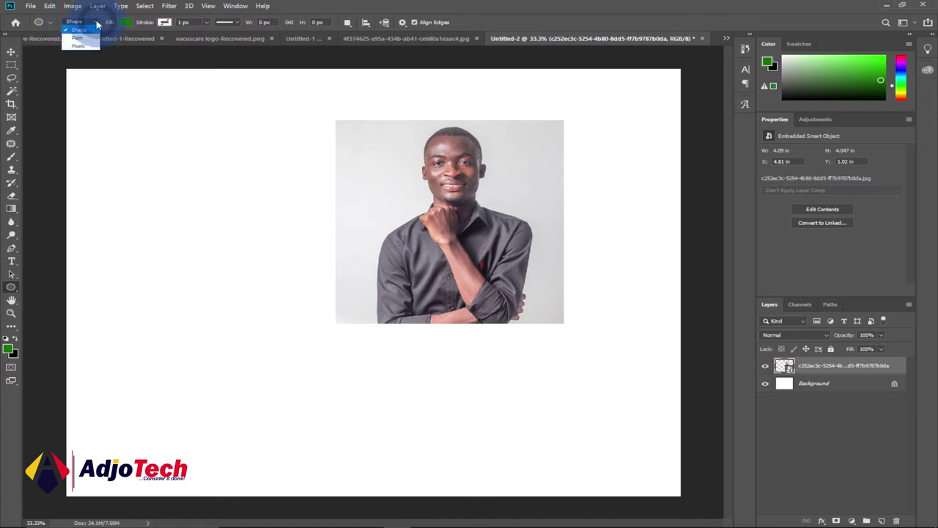
Draw a 1146 × 1146 px circular path around the head and torso, centring the photo under it
left_click(81, 39)
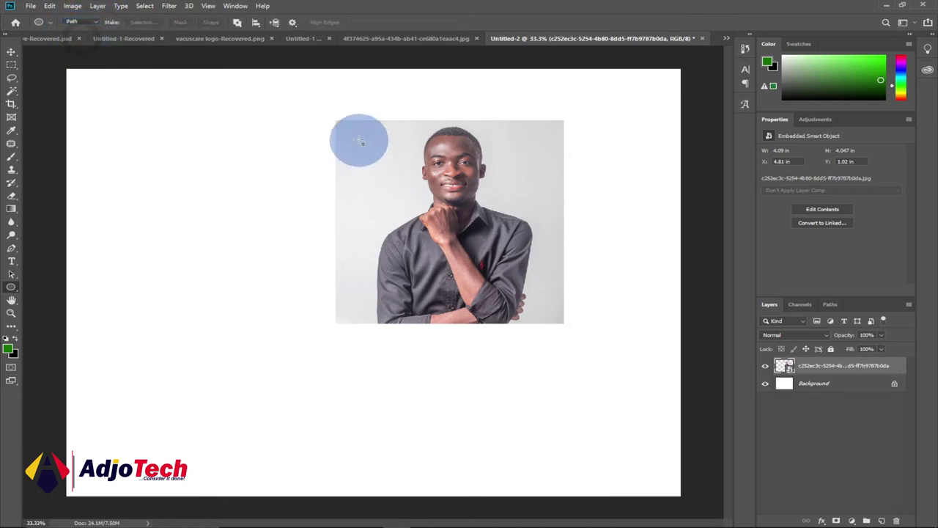
left_click_drag(357, 129, 566, 332)
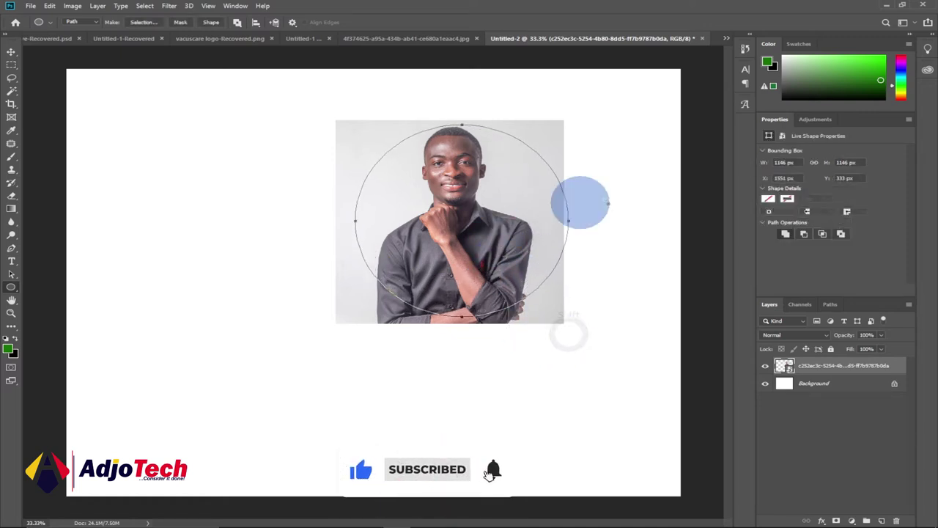
left_click(11, 51)
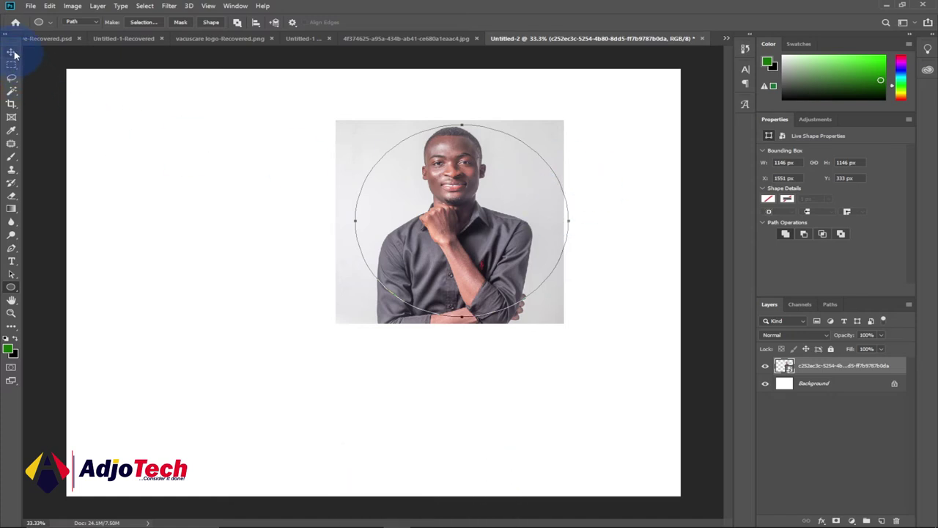
mouse_move(466, 214)
left_mouse_down()
mouse_move(488, 203)
mouse_move(476, 212)
left_mouse_up()
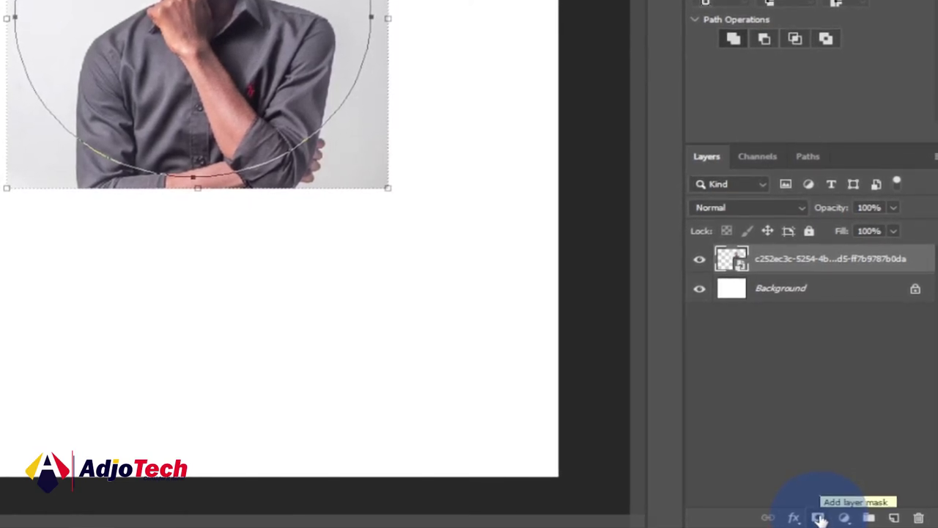
Mask the portrait to the circle path with a vector mask and move it toward the upper-left
left_click(818, 518)
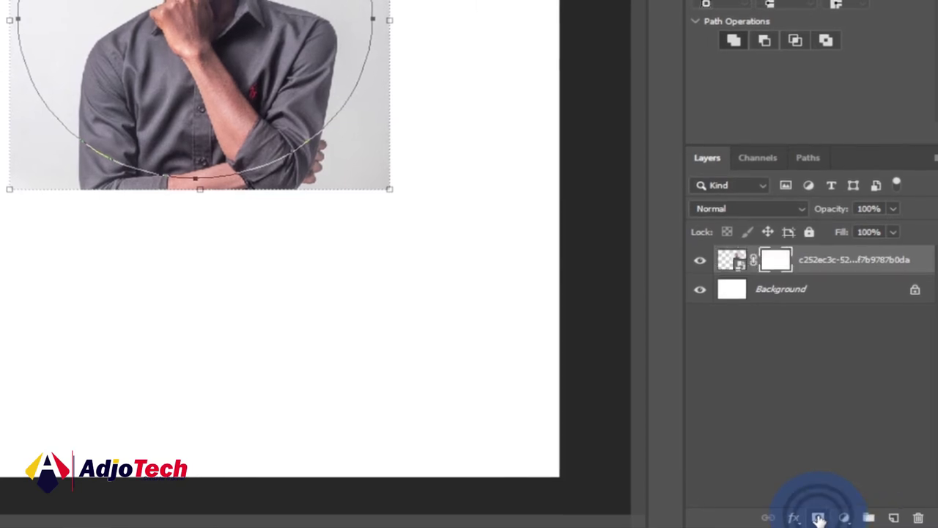
left_click(818, 518)
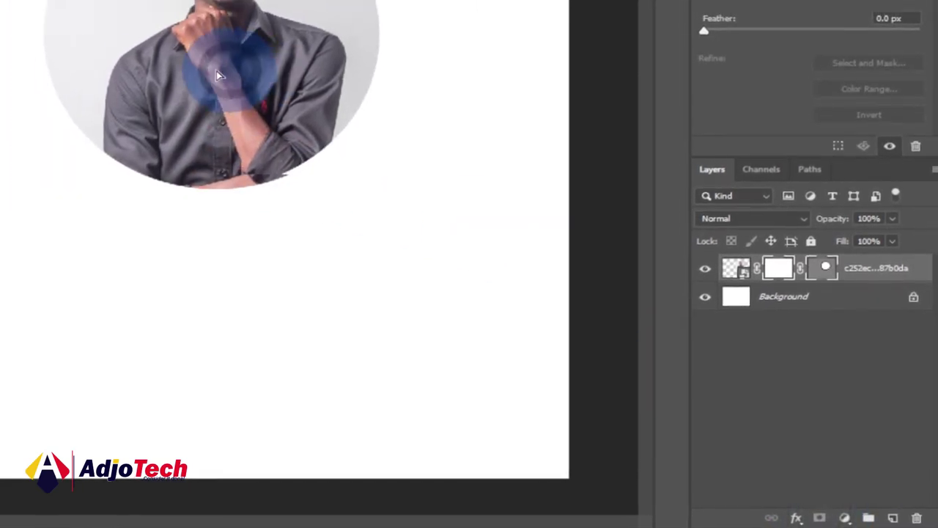
left_click_drag(216, 74, 63, 69)
left_click_drag(172, 156, 252, 202)
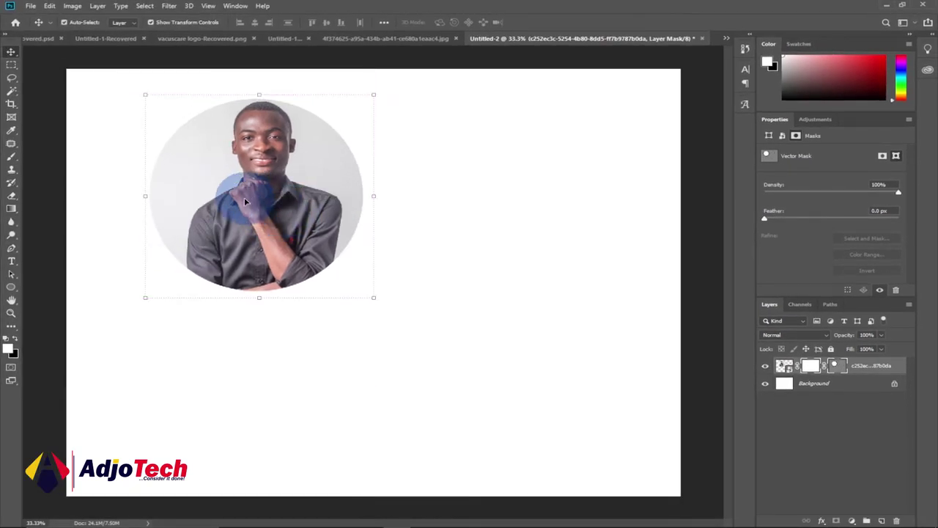
Select the circular portrait layer and open its Layer Style dialog
left_click_drag(810, 365, 291, 285)
mouse_move(393, 313)
left_mouse_down()
mouse_move(578, 286)
mouse_move(331, 201)
mouse_move(854, 382)
left_mouse_up()
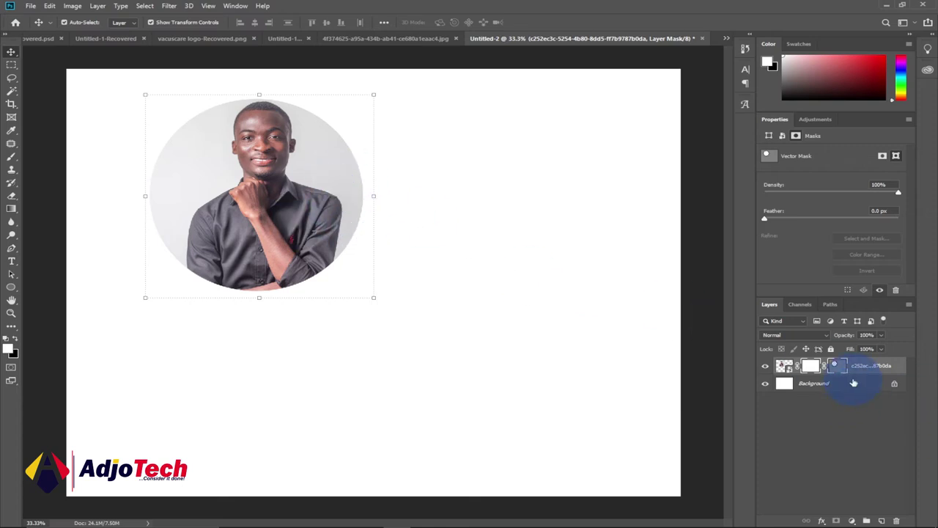
left_click(899, 368)
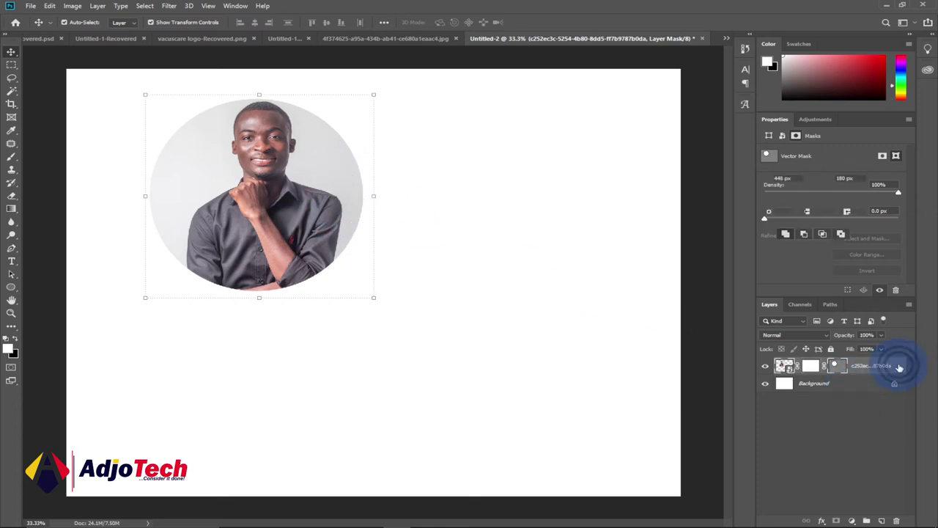
double_click(900, 368)
Add a 59 px drop shadow, a 32 px copper gradient stroke and an inner shadow to the portrait
left_click_drag(576, 217, 577, 177)
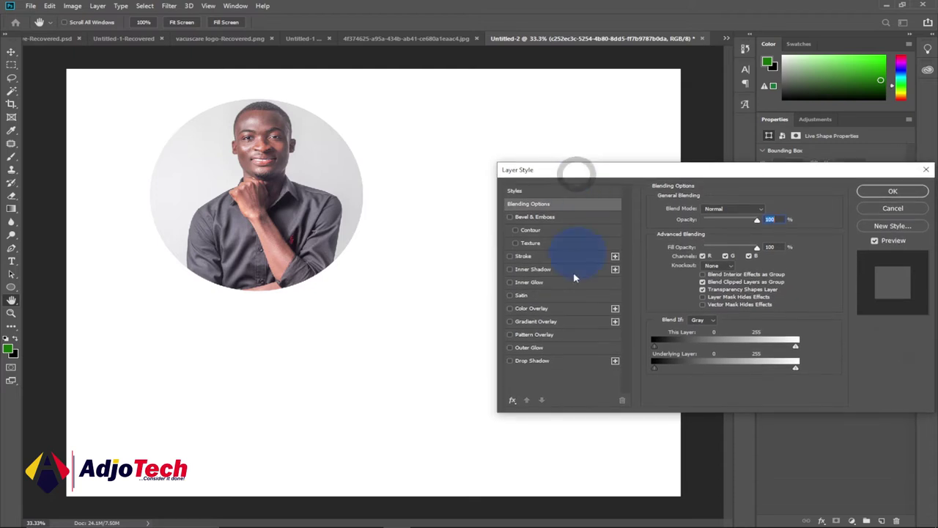
left_click(536, 363)
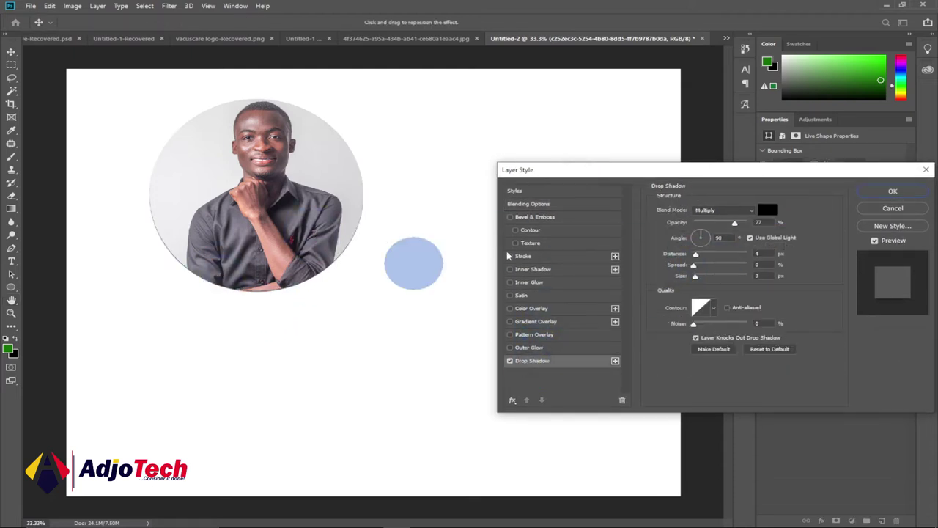
left_click_drag(696, 277, 704, 254)
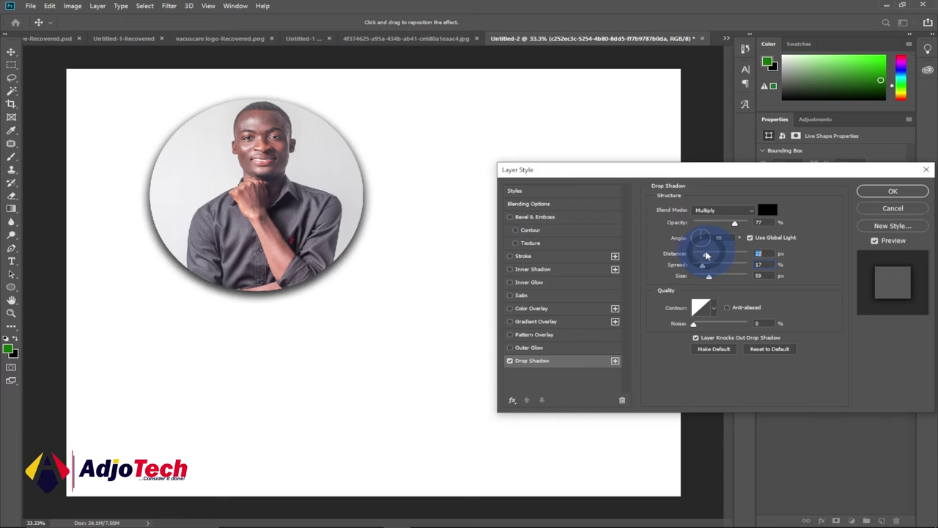
left_click(524, 257)
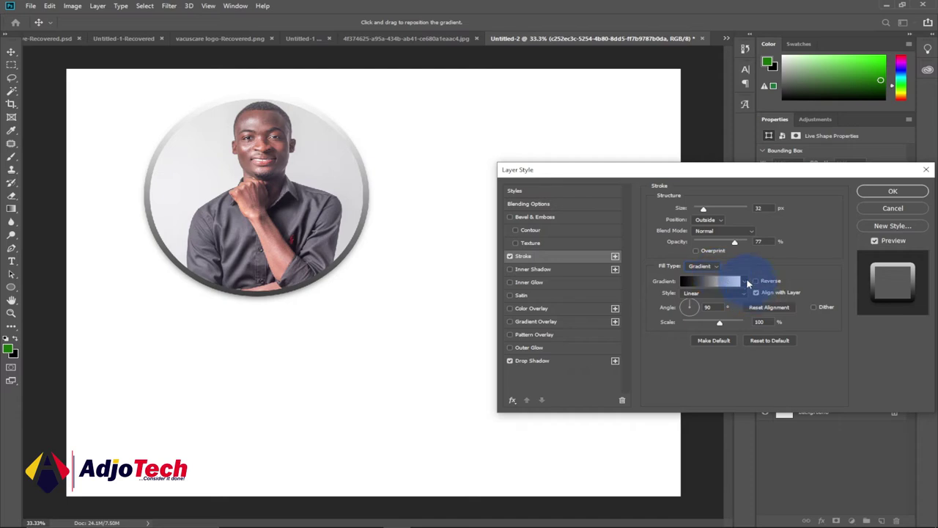
left_click(746, 282)
left_click(729, 322)
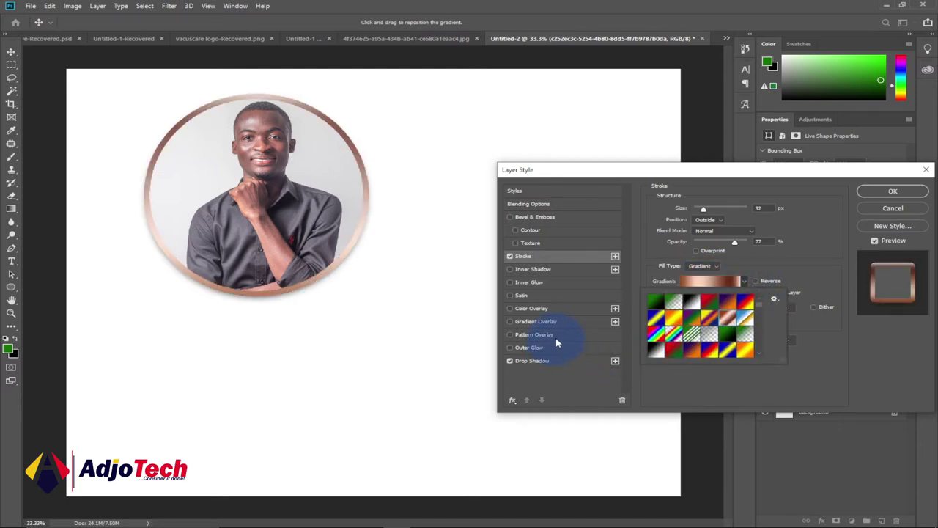
left_click(533, 270)
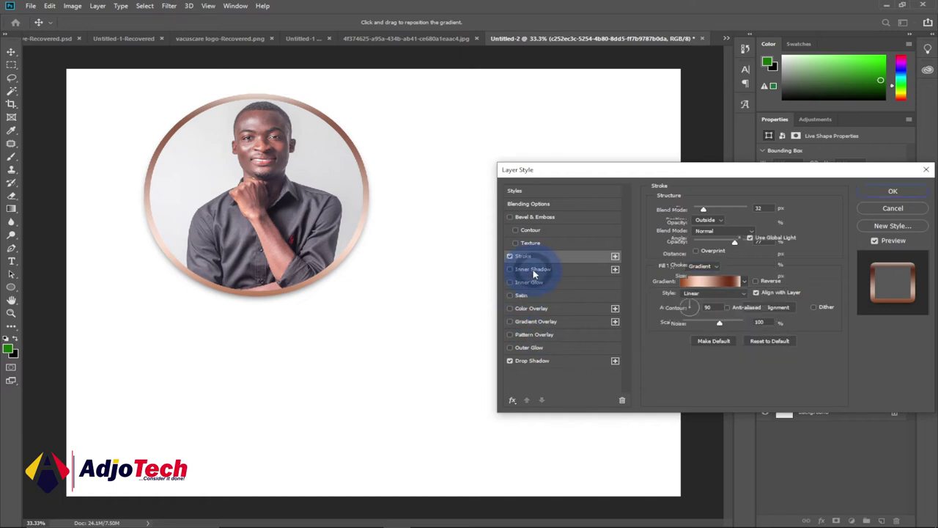
left_click_drag(696, 256, 702, 258)
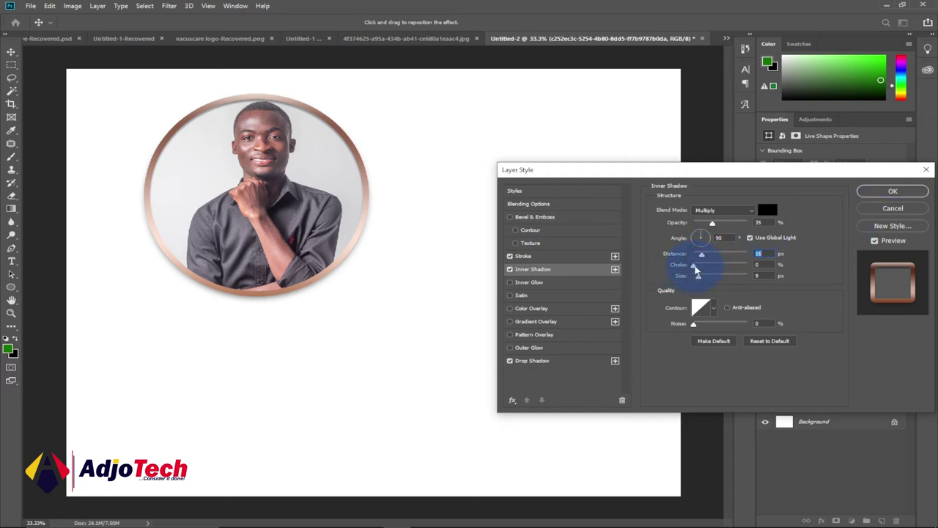
left_click(883, 191)
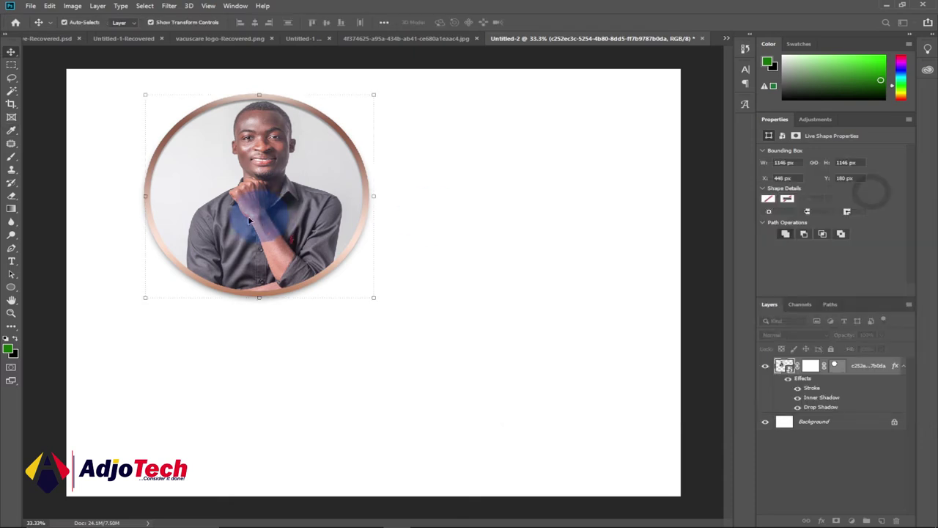
Move the ringed portrait further up-left to X 313, Y 126 px and deselect it
left_click_drag(286, 217, 242, 217)
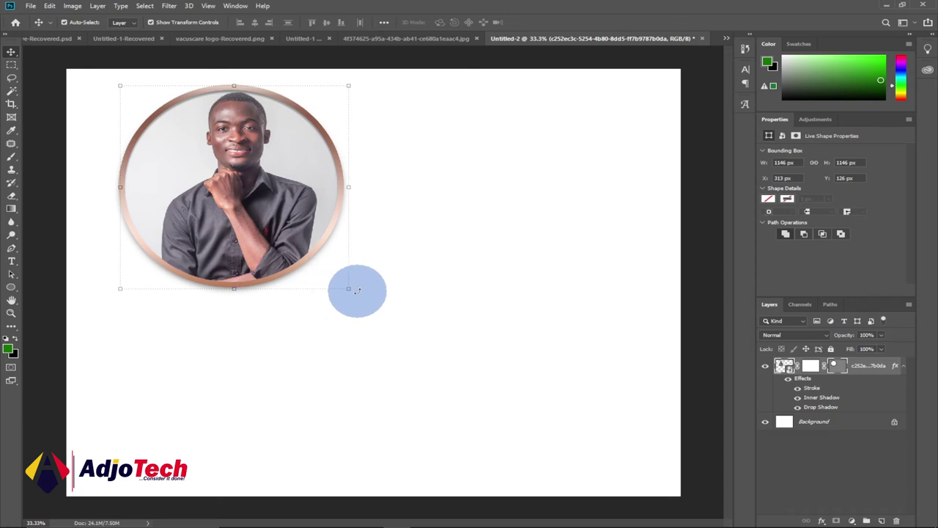
left_click(484, 308)
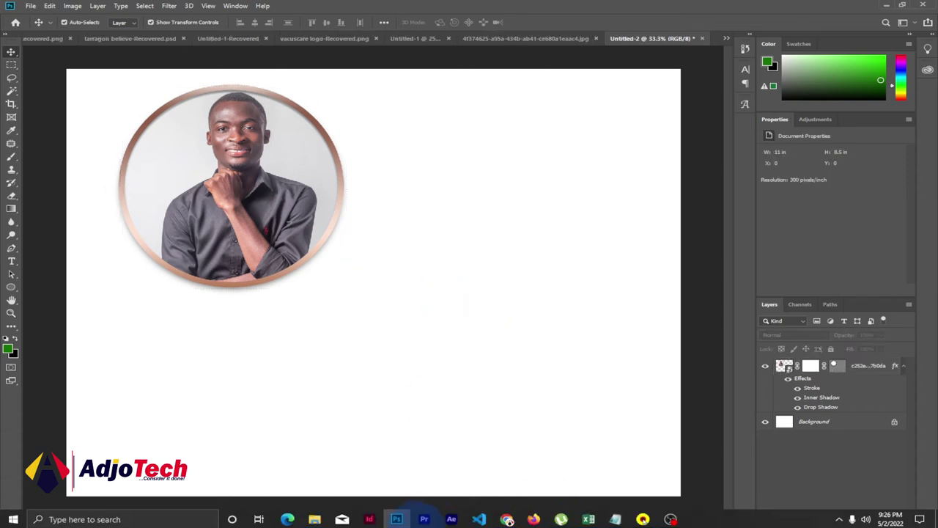
Drag the blue-shirt balcony photo from Pictures in File Explorer into the Untitled-2 document
left_click(314, 518)
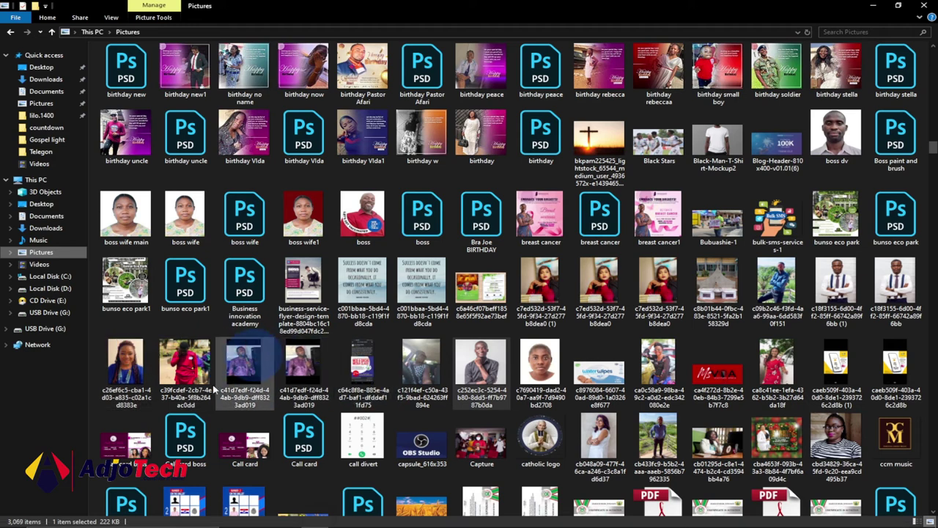
left_click(555, 420)
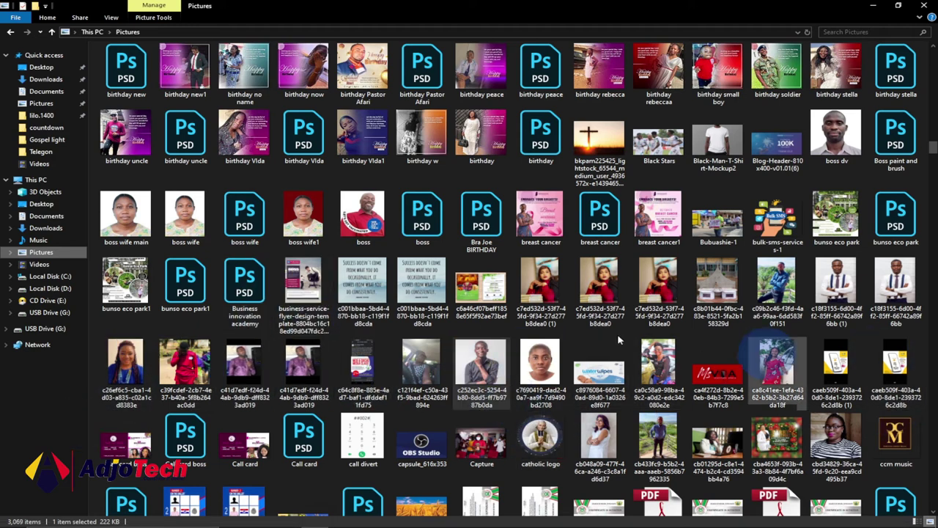
left_click(649, 372)
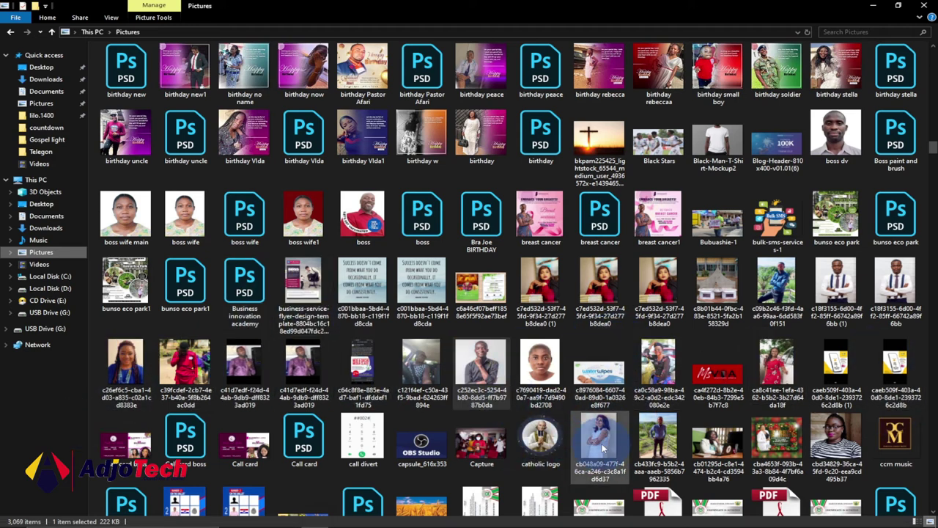
left_click_drag(658, 440, 429, 205)
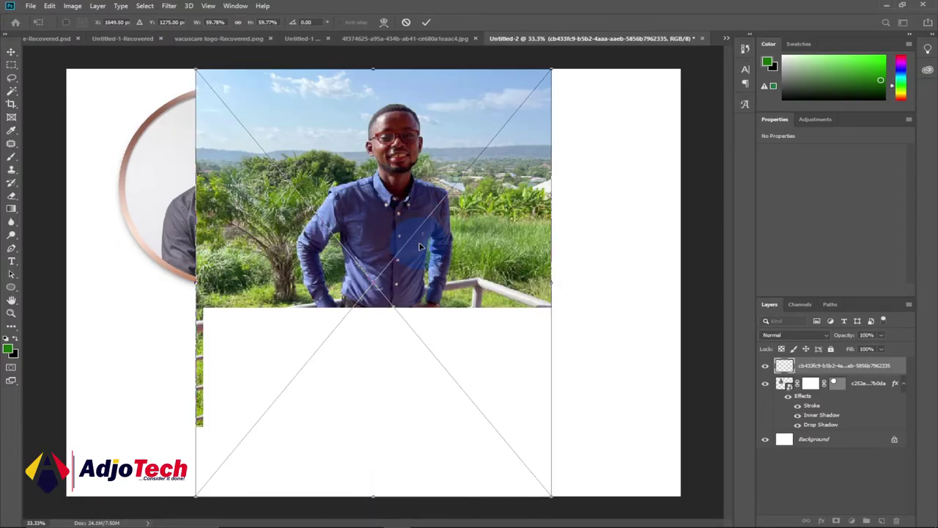
Move the placed balcony photo to the right part of the page (X 3.73 in) and commit it
left_click_drag(475, 244, 540, 223)
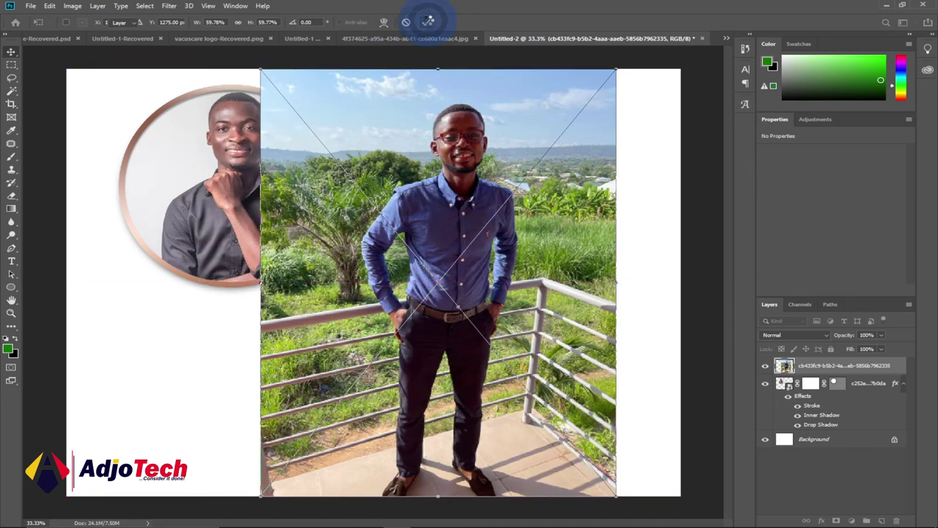
left_click(429, 21)
left_click_drag(477, 223, 492, 223)
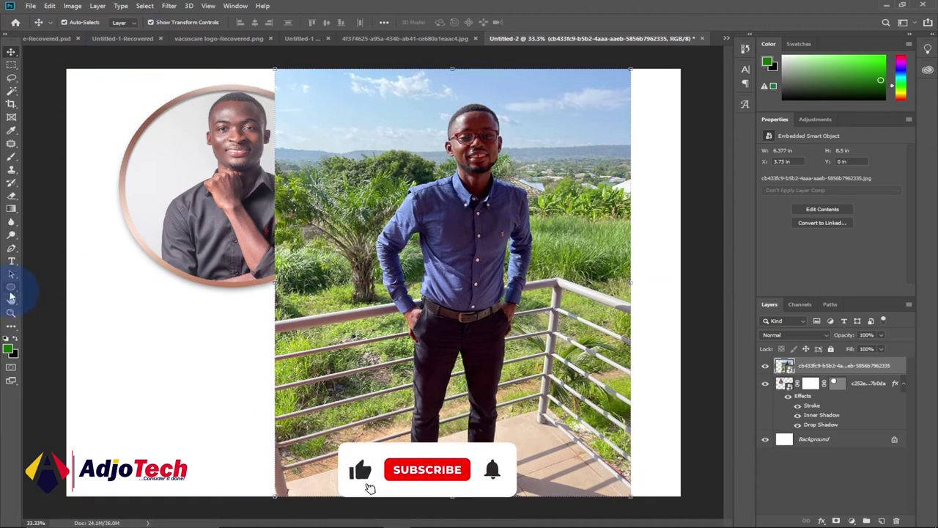
Switch to the Custom Shape Tool from the shape tool flyout
left_click(13, 290)
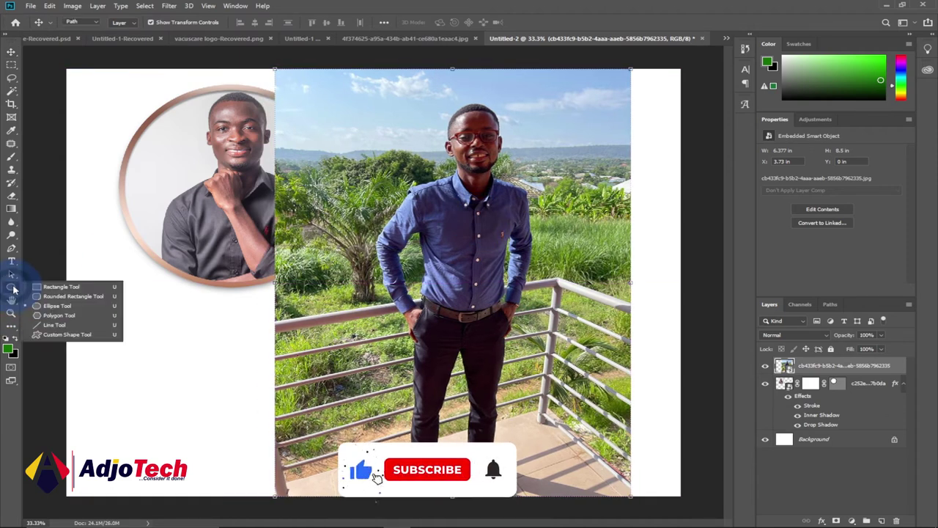
left_click(60, 336)
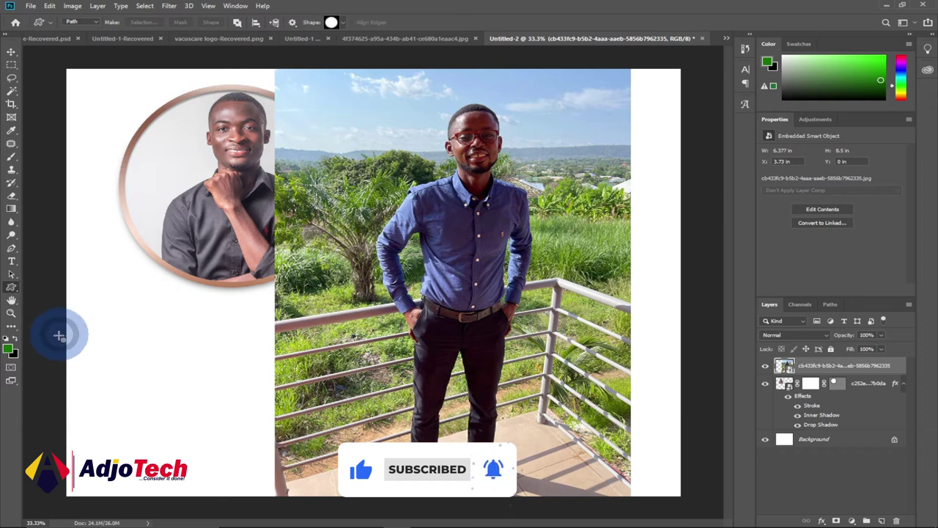
left_click(12, 290)
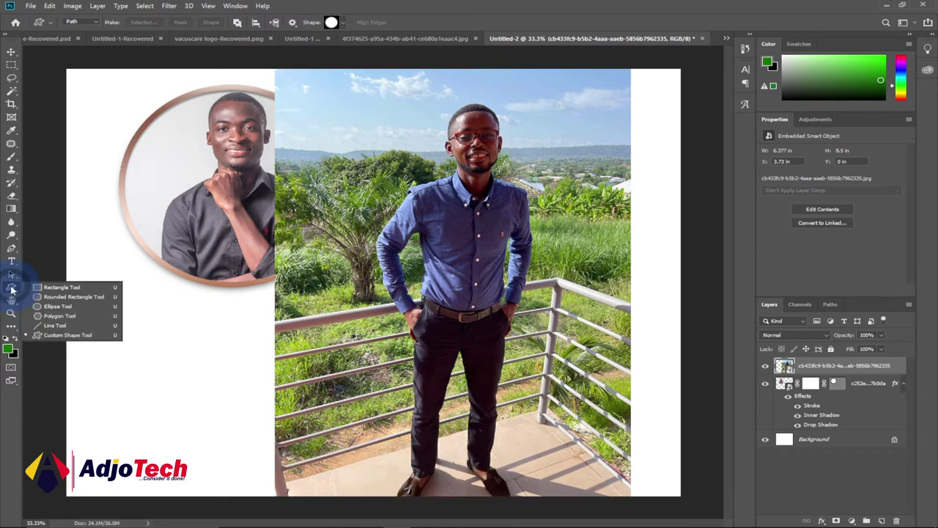
left_click(60, 335)
Clip the balcony photo with a banner-frame custom shape vector mask, then nudge it slightly right
left_click(342, 24)
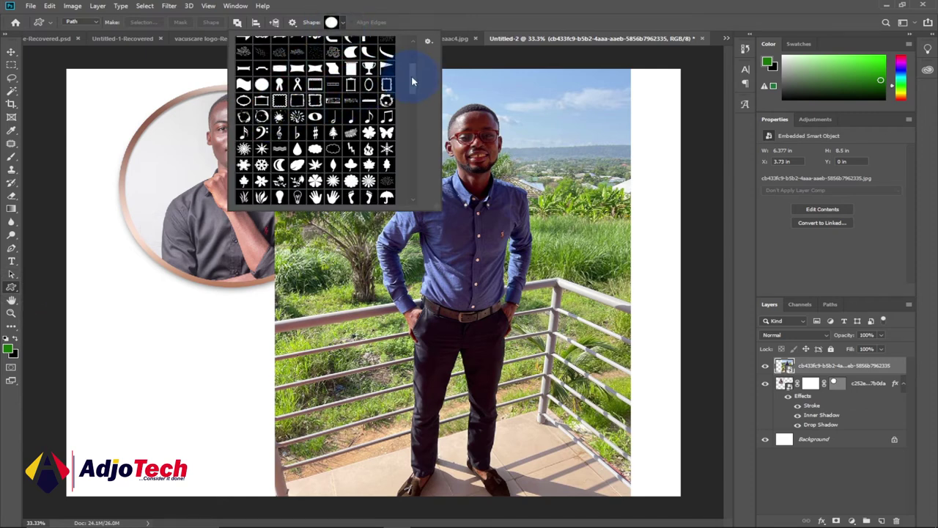
mouse_move(411, 76)
left_mouse_down()
mouse_move(410, 100)
mouse_move(412, 66)
left_mouse_up()
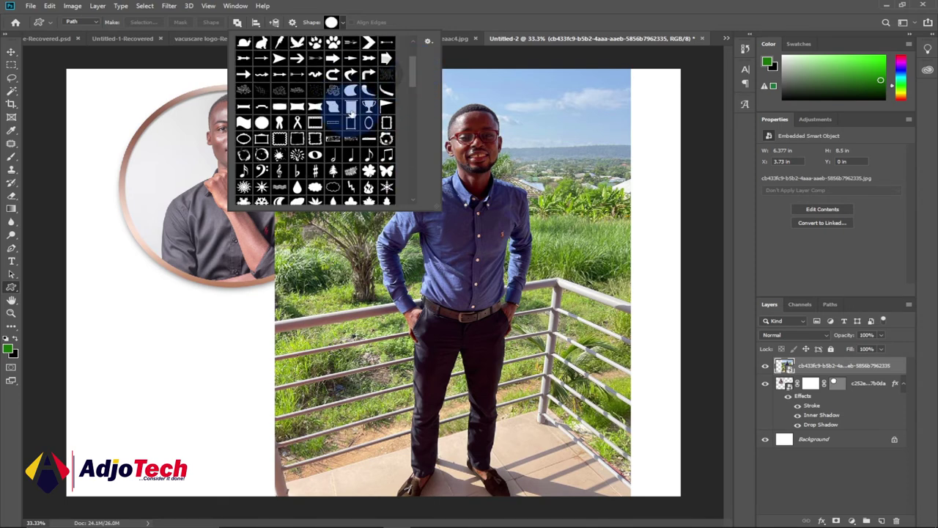
left_click(352, 108)
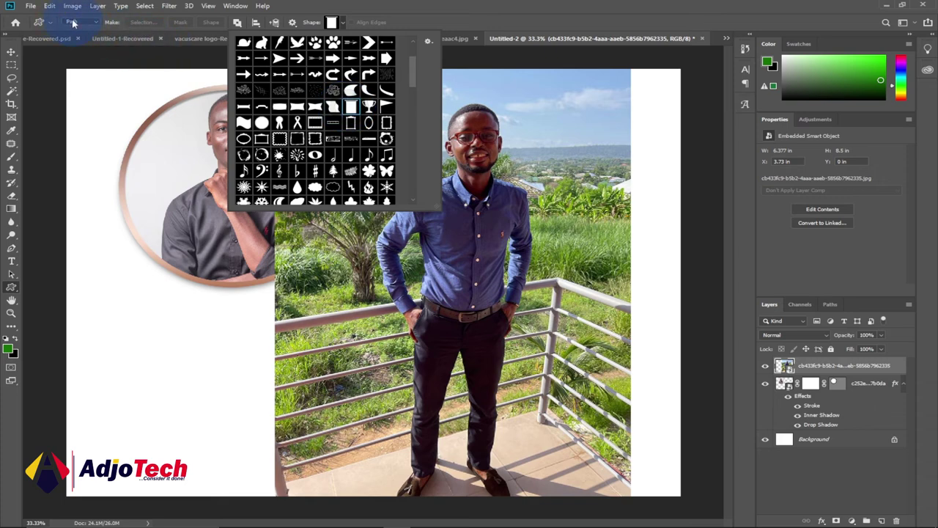
left_click(344, 24)
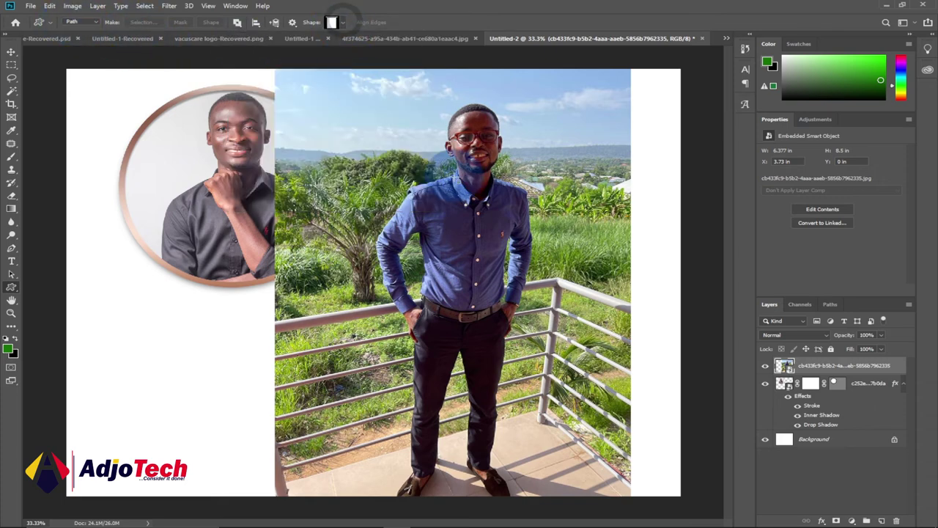
left_click_drag(372, 97, 557, 288)
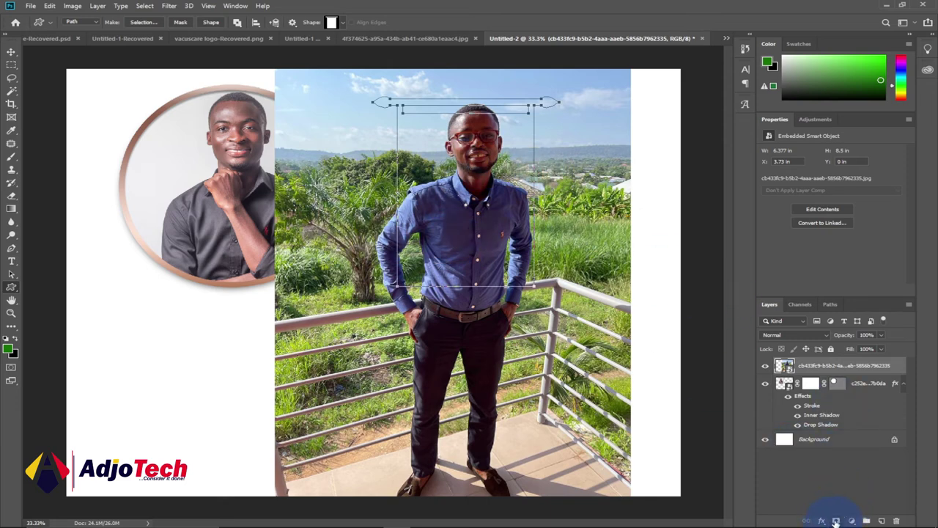
left_click(836, 520, "ctrl")
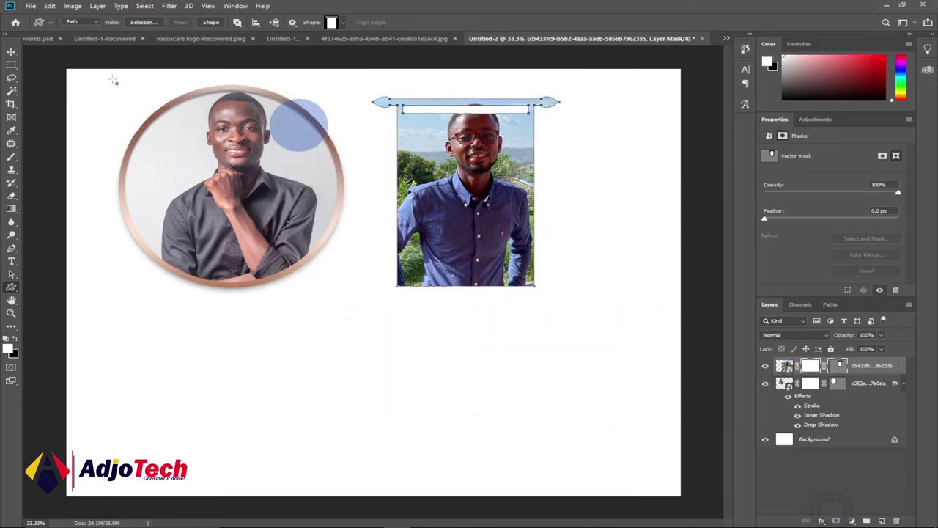
left_click(11, 51)
left_click_drag(471, 187, 481, 177)
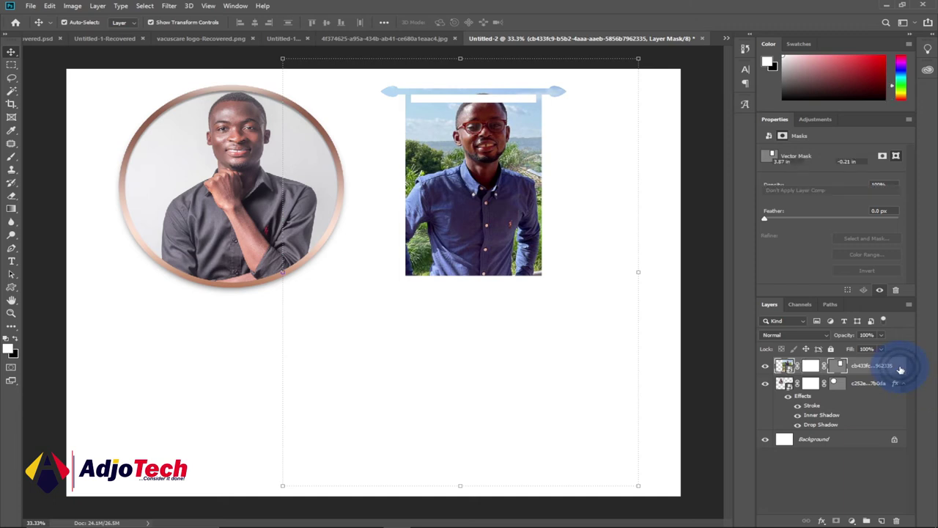
Give the banner-framed portrait a drop shadow and a 32 px green-black gradient stroke
double_click(901, 370)
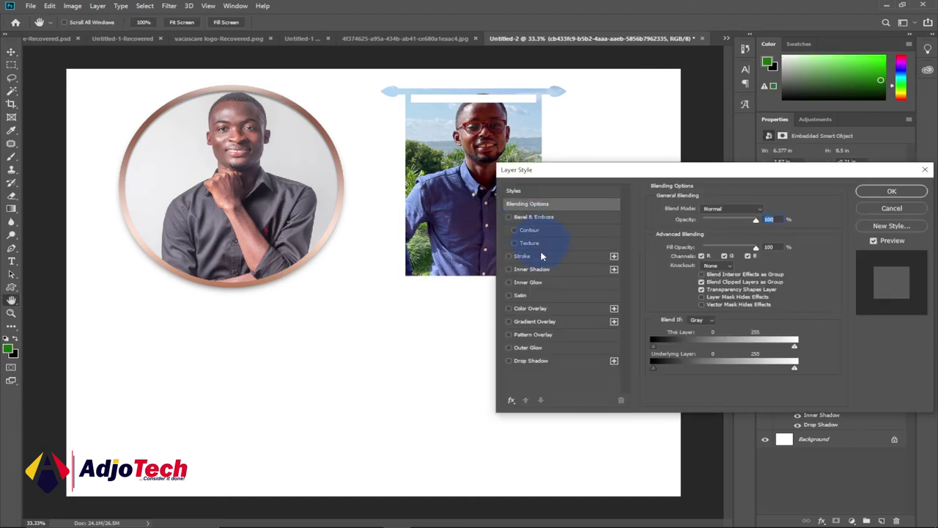
left_click(527, 362)
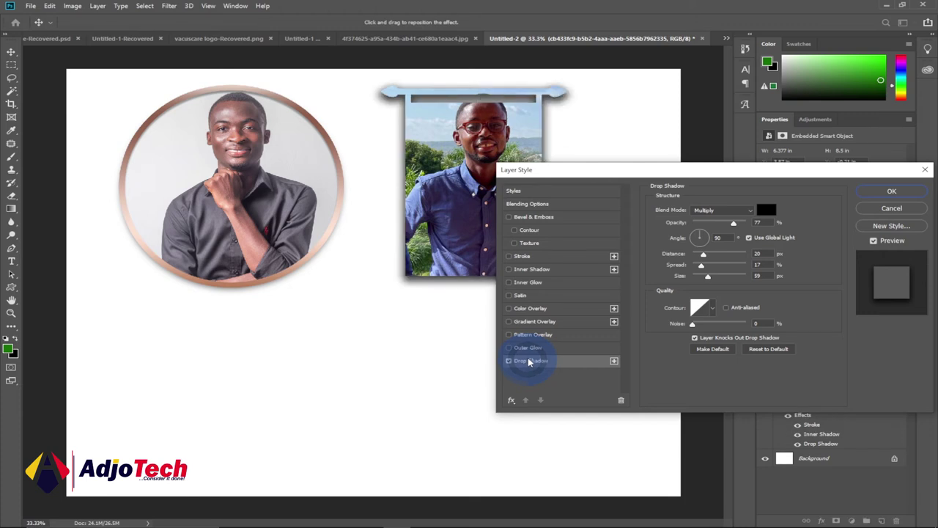
left_click(524, 257)
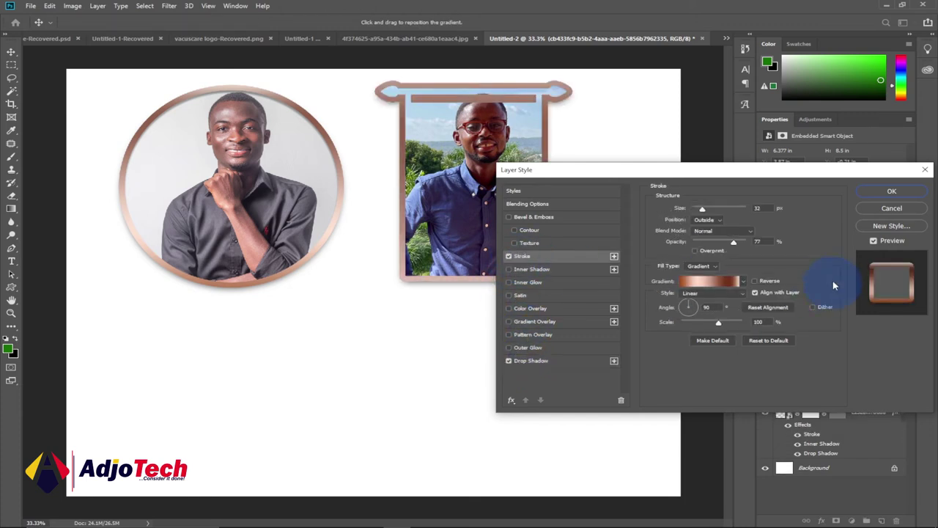
left_click(745, 282)
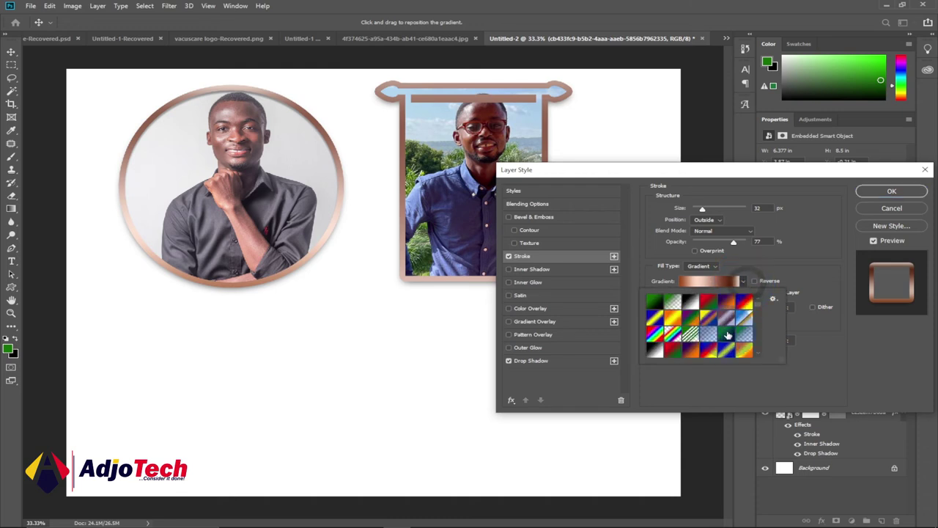
left_click(890, 192)
left_click(890, 192)
Drag the red-outfit JPG from the Pictures folder into the Untitled-2 document
mouse_move(370, 518)
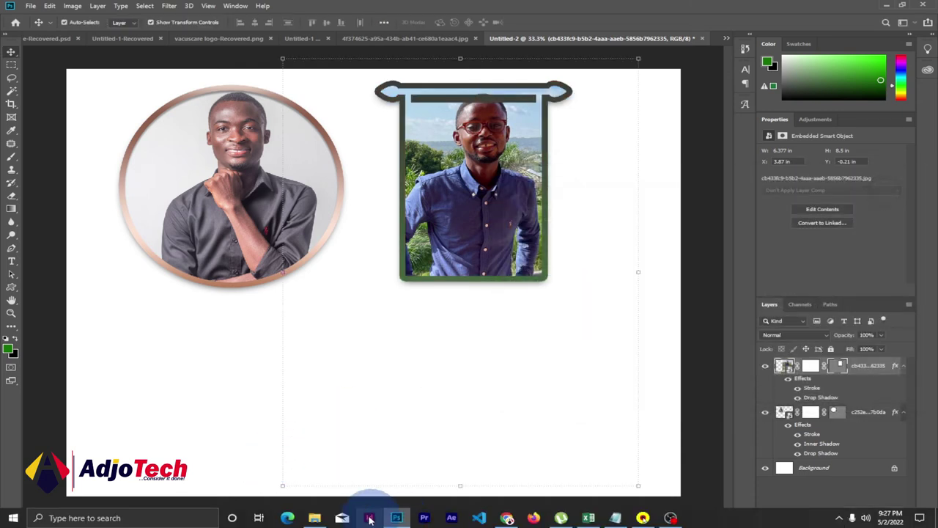
left_click(315, 518)
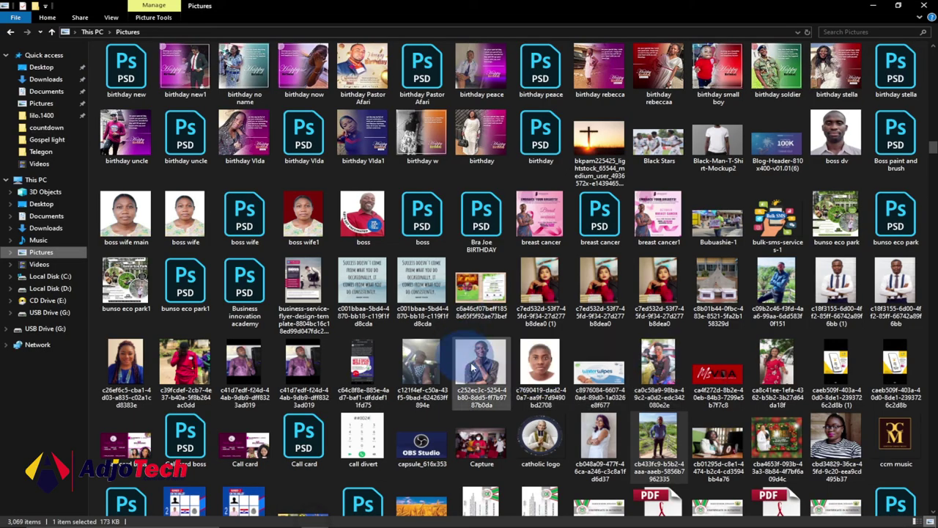
mouse_move(935, 152)
left_mouse_down()
mouse_move(934, 168)
mouse_move(933, 149)
left_mouse_up()
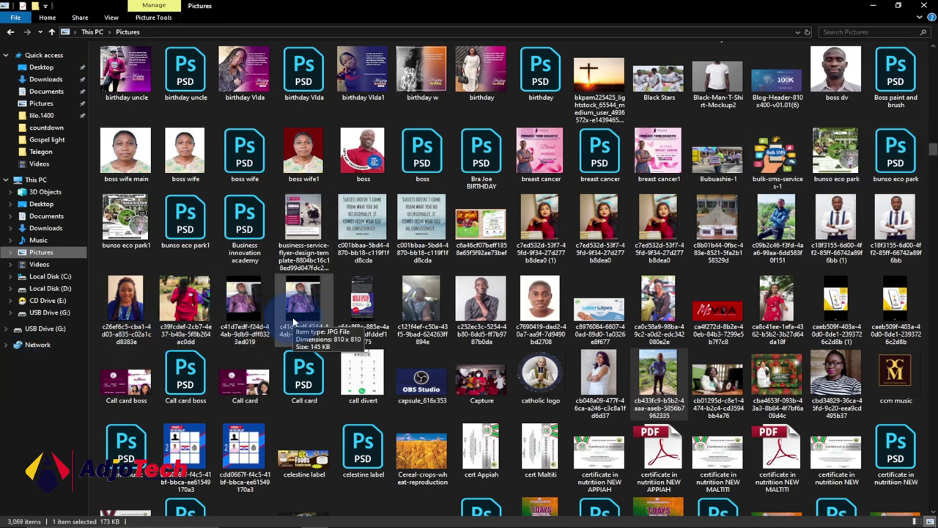
left_click(185, 308)
left_click_drag(185, 308, 356, 398)
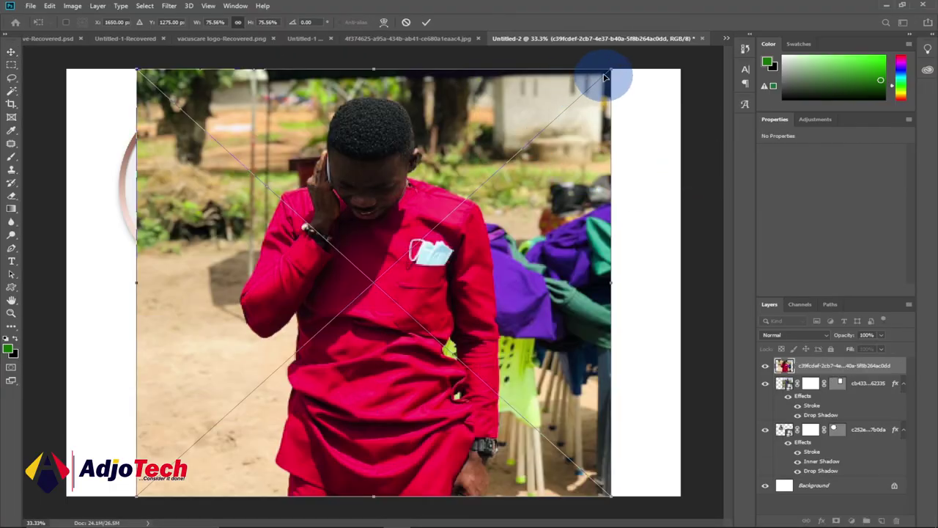
Scale the red-outfit photo to about 50% (5.657 × 5.653 in), commit it, and shift it right
left_click_drag(612, 69, 452, 213)
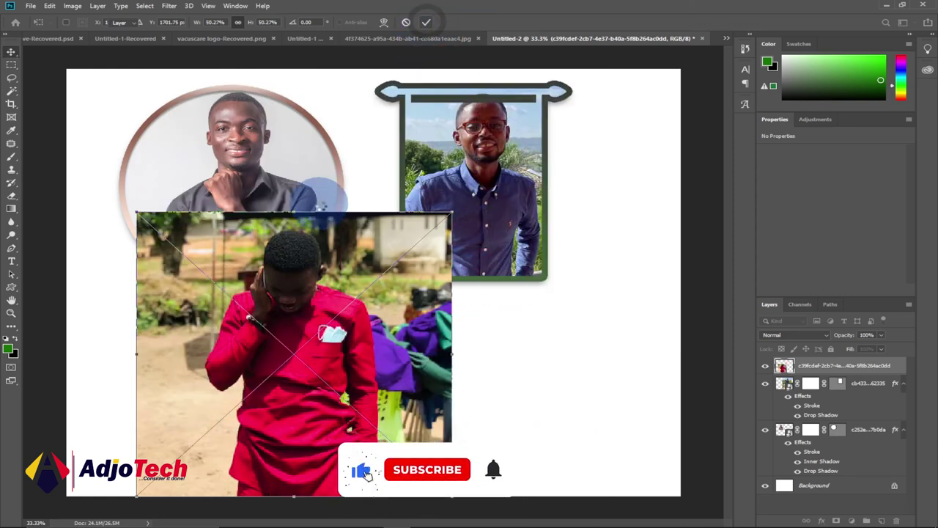
left_click(428, 24)
left_click_drag(334, 307, 401, 303)
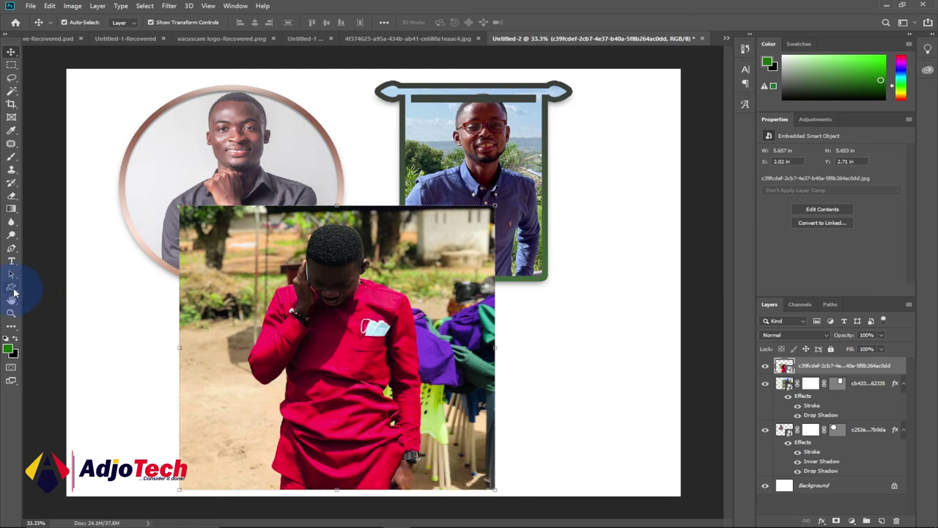
left_click_drag(16, 292, 68, 335)
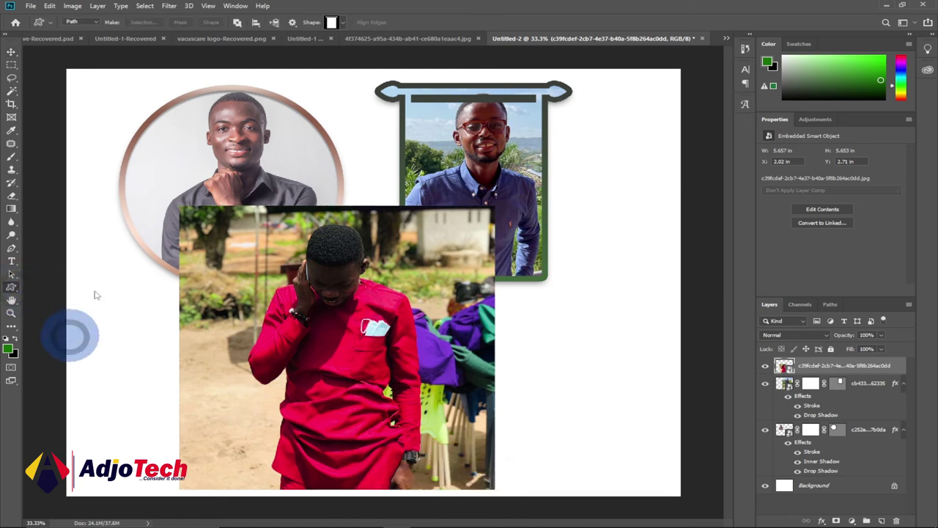
Clip the red-outfit photo with a flower-shaped vector mask and move it down below the circular portrait
left_click(345, 23)
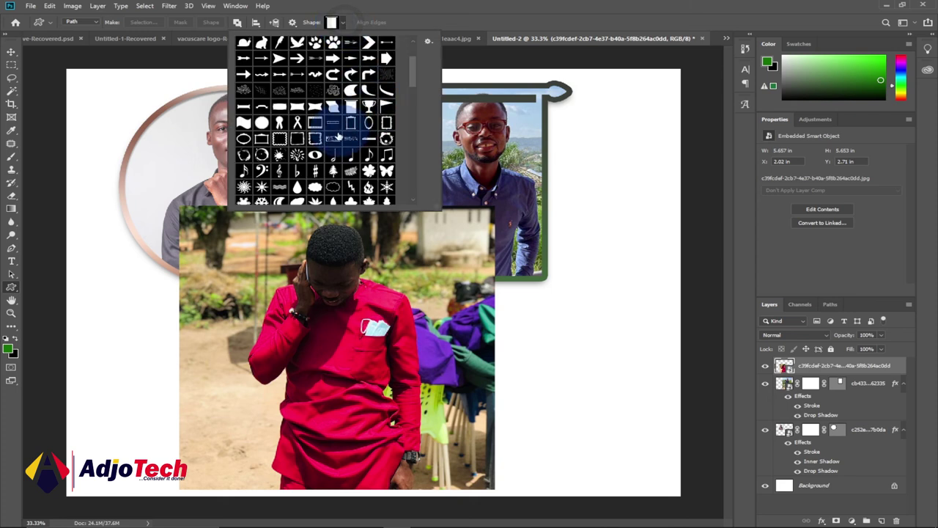
scroll(311, 187, "down", 1)
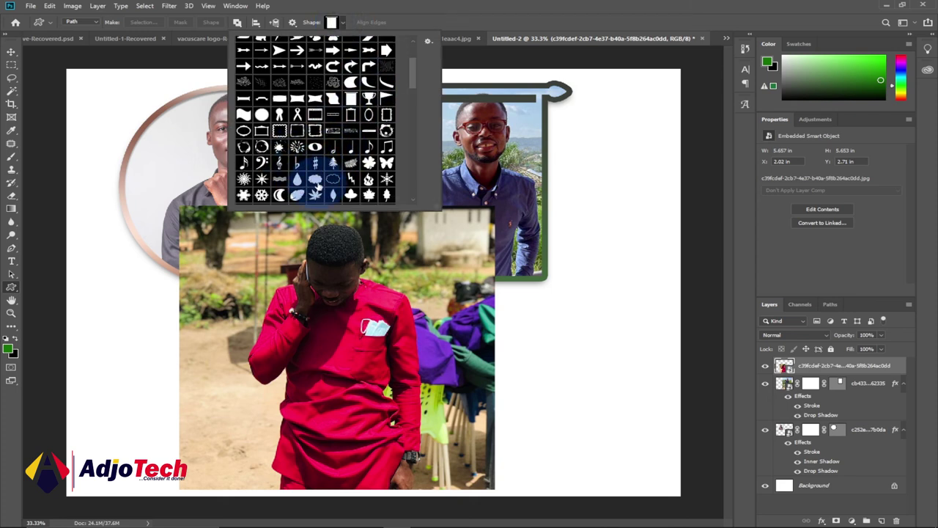
left_click(333, 22)
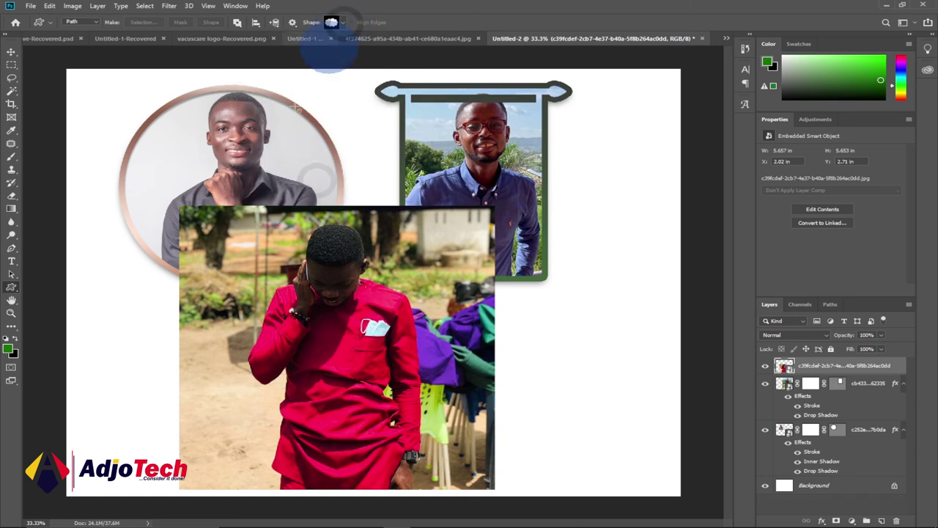
left_click_drag(212, 233, 447, 429)
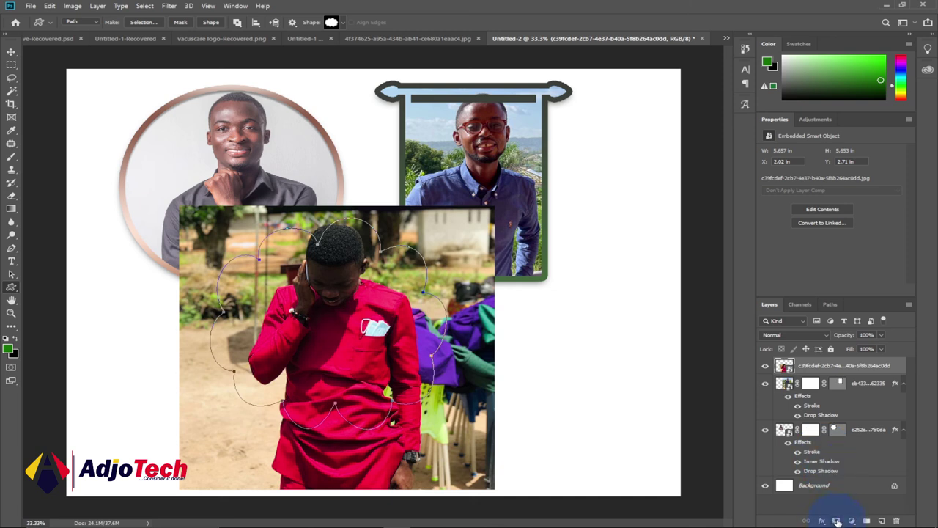
left_click(837, 520)
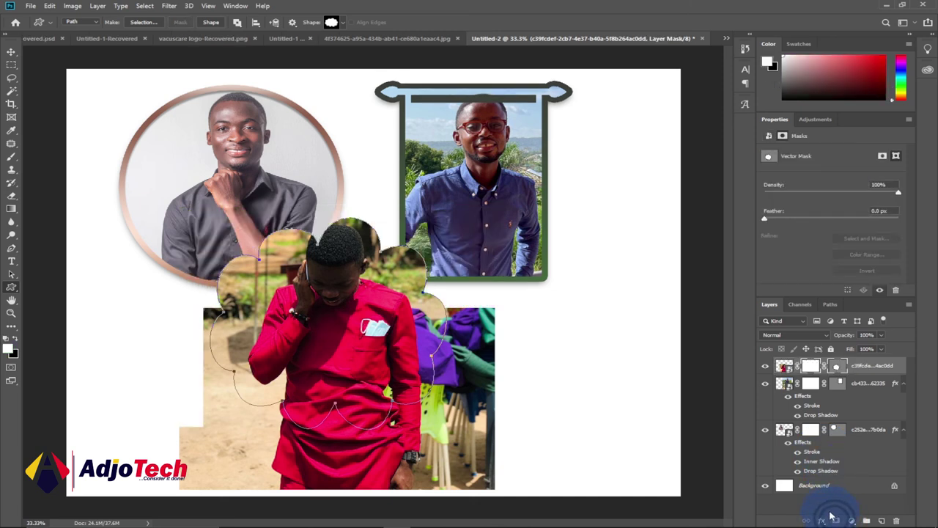
left_click(10, 53)
left_click_drag(381, 345, 389, 391)
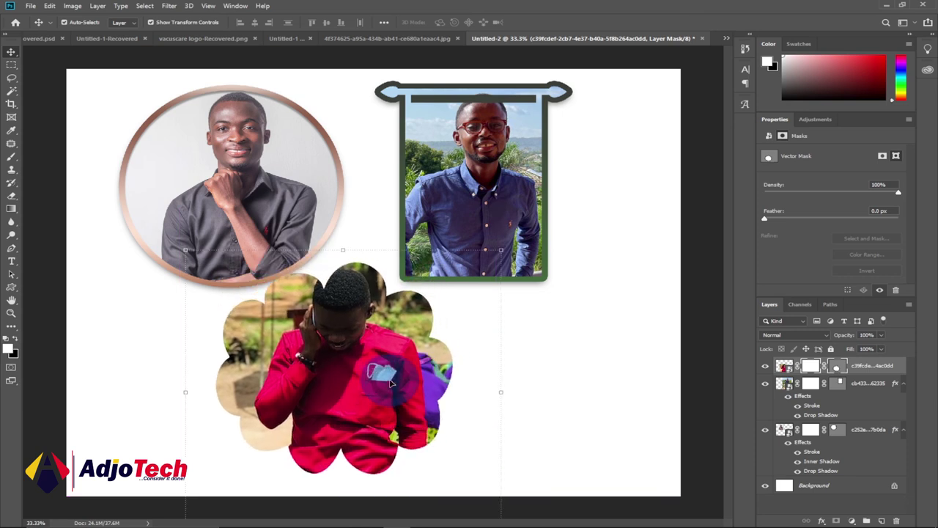
left_click(884, 371)
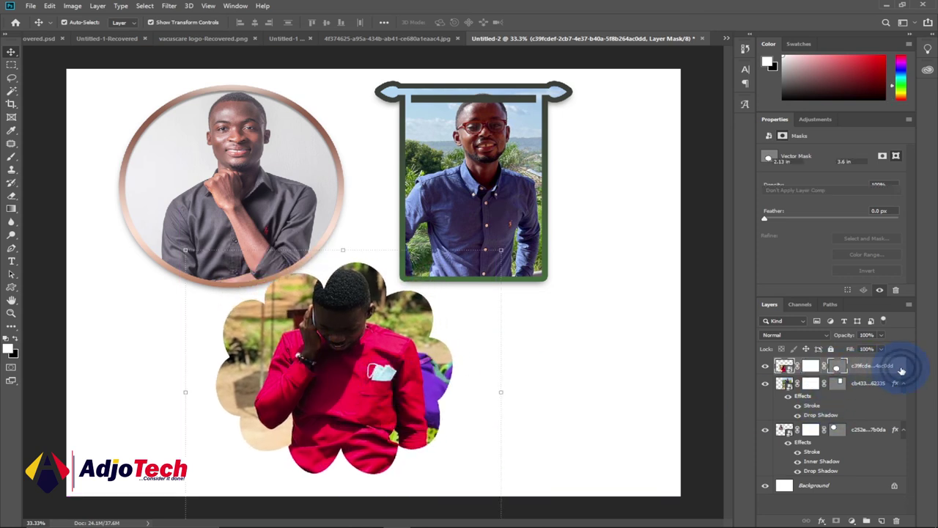
Add a drop shadow and a 32 px violet-to-orange gradient stroke to the flower photo
double_click(887, 367)
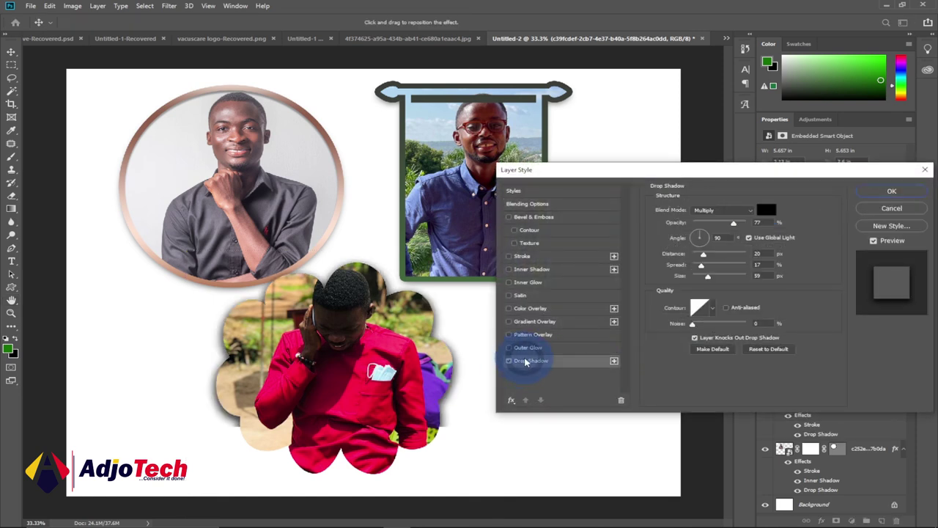
left_click(522, 256)
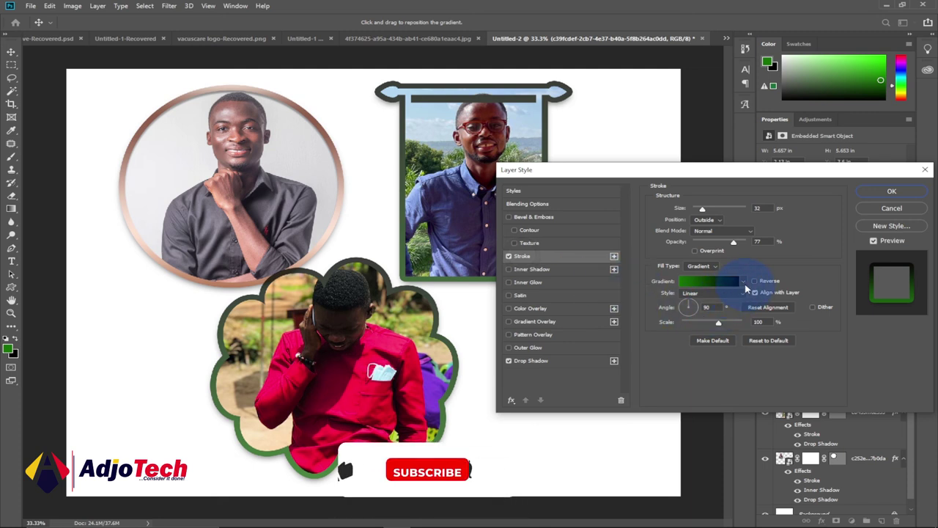
left_click(743, 281)
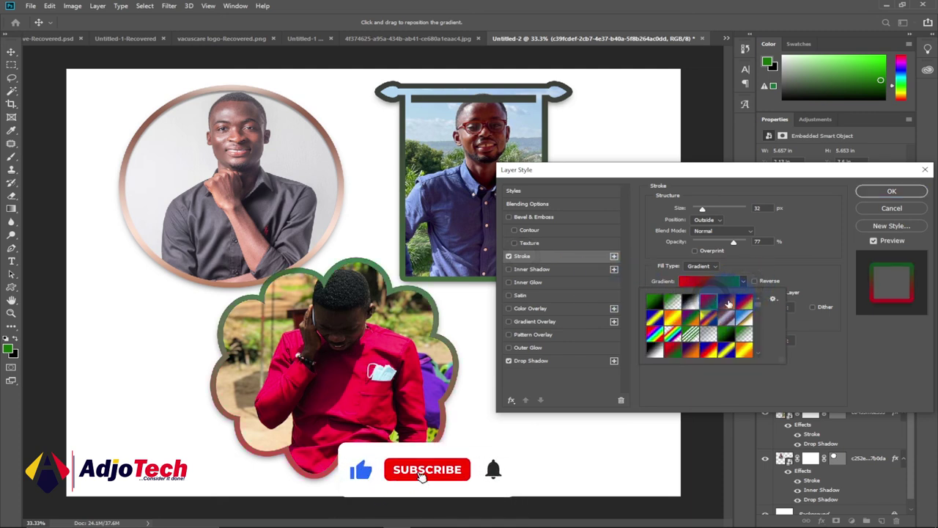
left_click(726, 302)
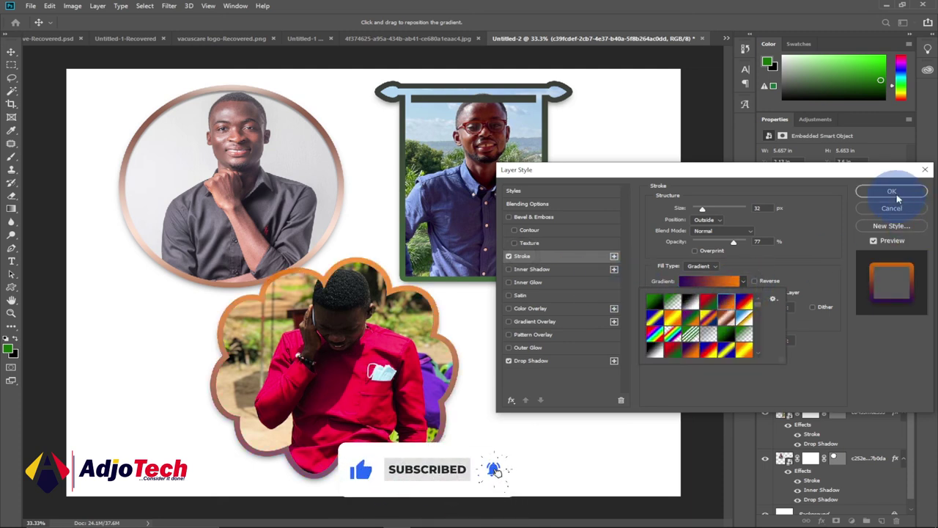